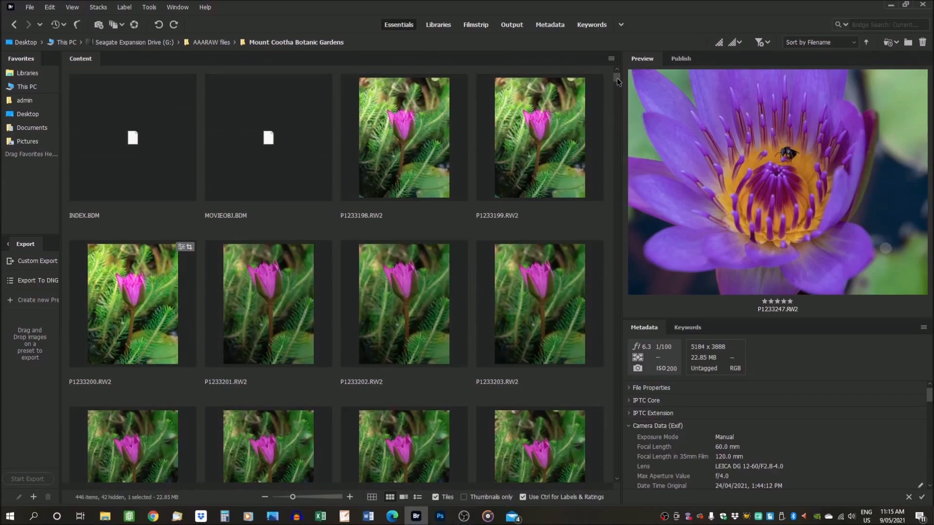
Find the purple water lily photo P1233247.RW2 in the Mount Cootha Botanic Gardens folder and open it for raw editing.
{"action": "left_click_drag", "start_coordinate": [616, 77], "coordinate": [616, 133]}
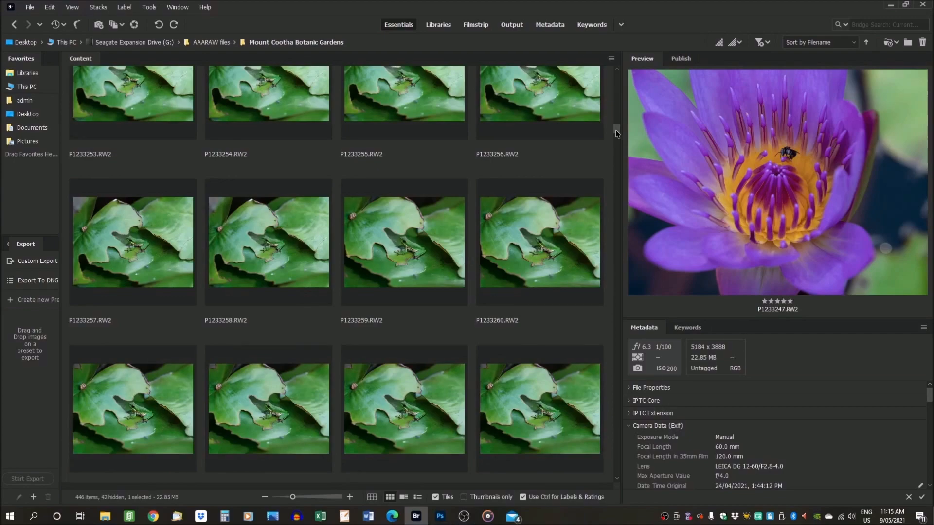
{"action": "left_click_drag", "start_coordinate": [617, 133], "coordinate": [617, 122]}
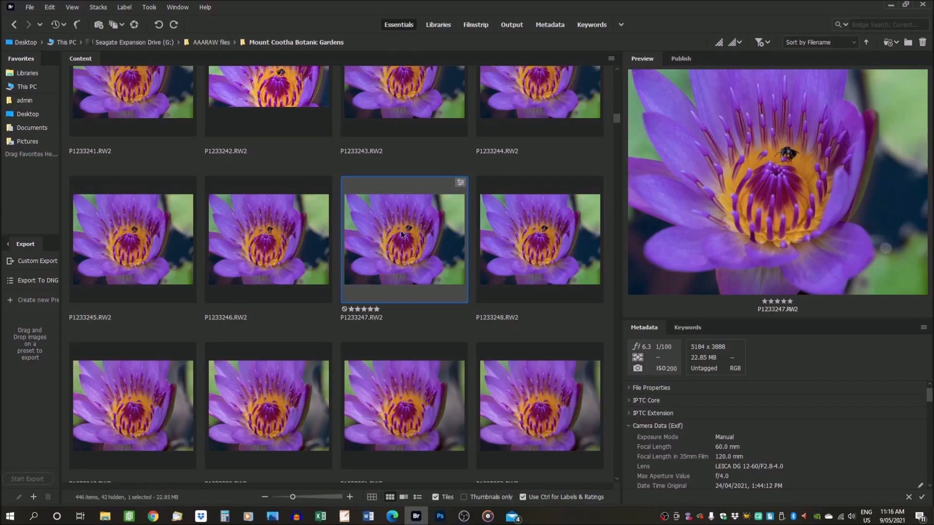
{"action": "double_click", "coordinate": [401, 234]}
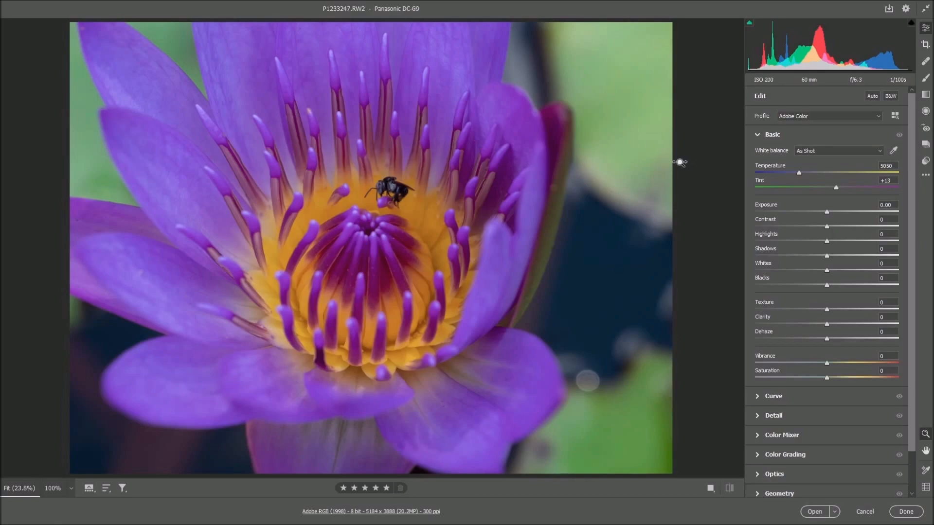
Crop the photo tighter to about 4187 x 3140 px and reposition it around the bee and flower centre.
{"action": "left_click", "coordinate": [926, 45]}
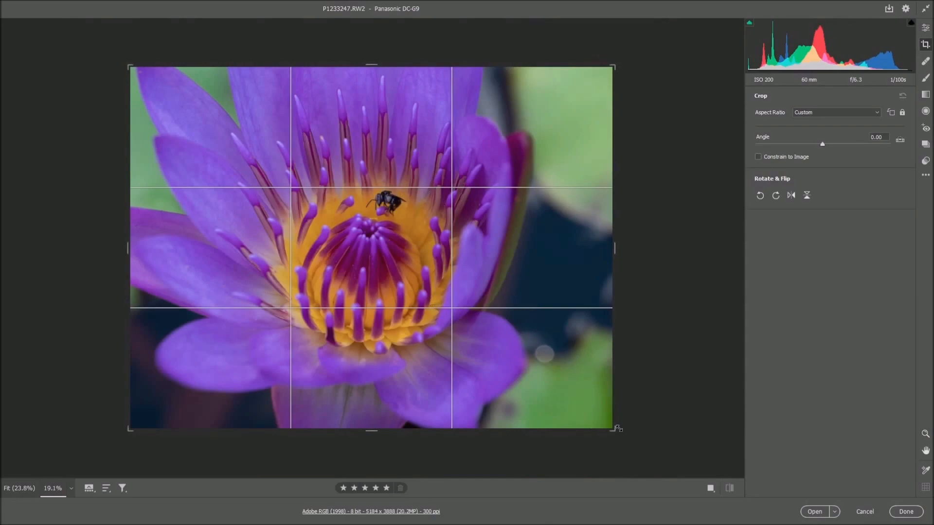
{"action": "left_click_drag", "start_coordinate": [613, 430], "coordinate": [571, 404]}
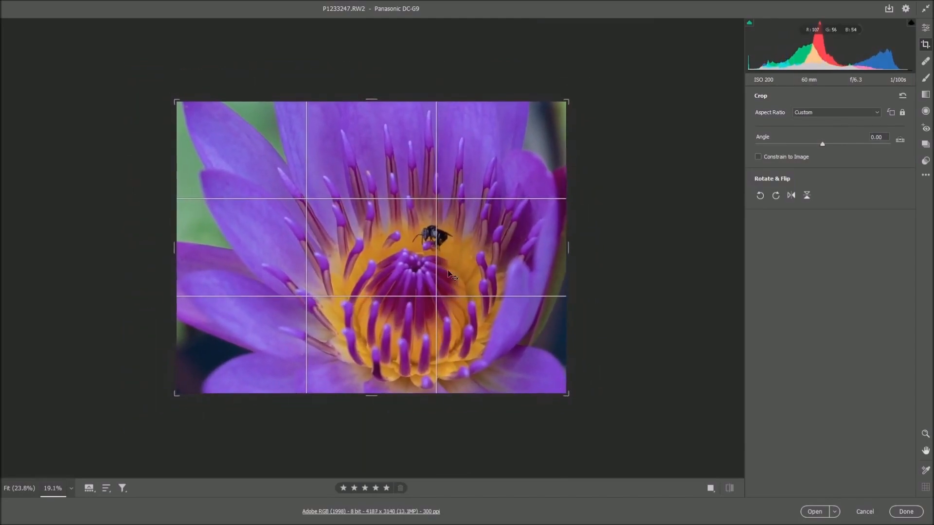
{"action": "left_click_drag", "start_coordinate": [443, 259], "coordinate": [425, 233]}
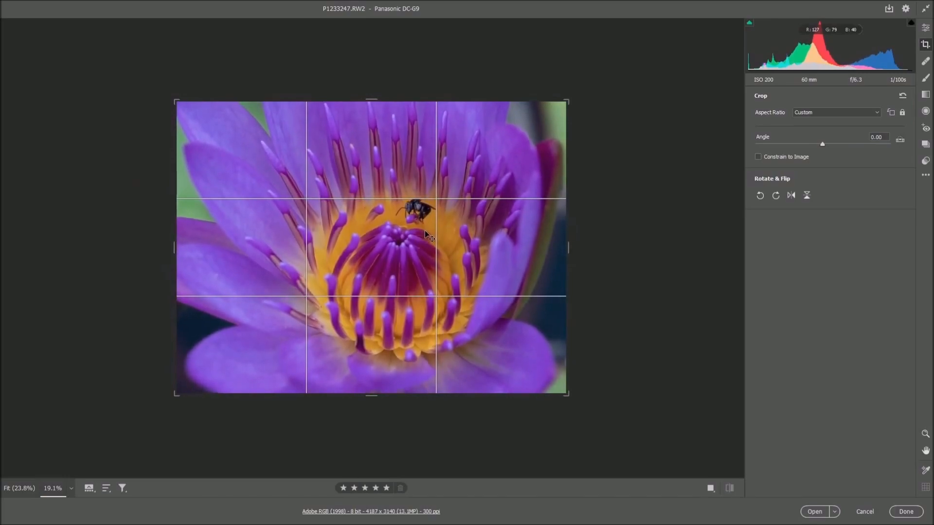
{"action": "left_click_drag", "start_coordinate": [425, 234], "coordinate": [426, 233]}
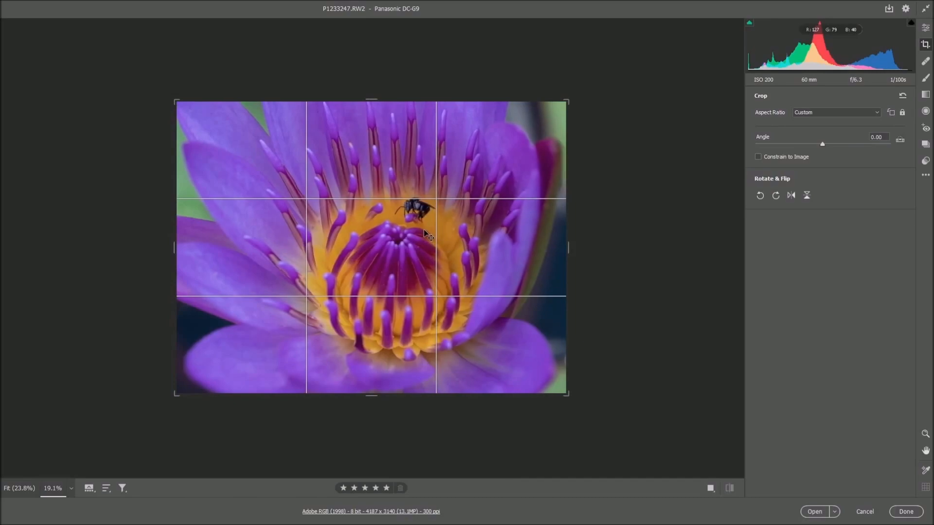
Try the 16 x 9 crop aspect ratio, and settle on 2 x 3 / 4 x 6.
{"action": "left_click", "coordinate": [878, 113]}
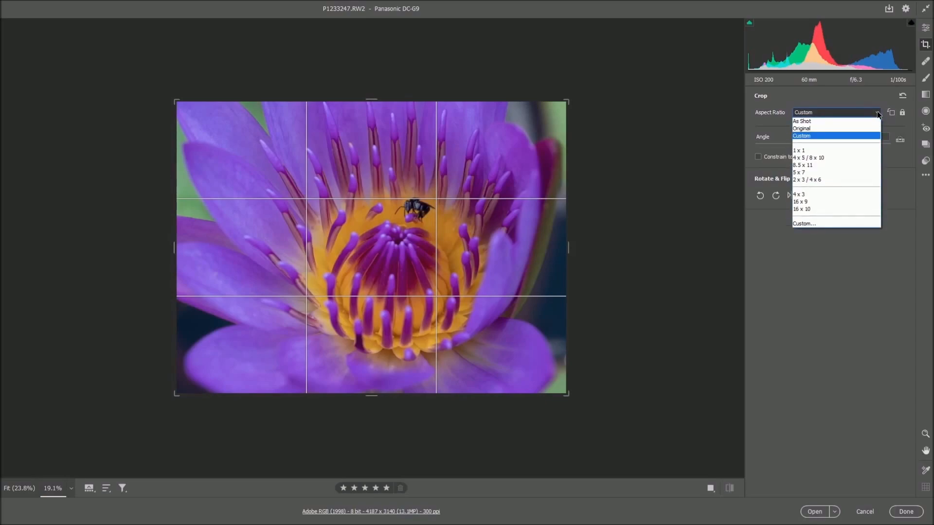
{"action": "left_click", "coordinate": [837, 203]}
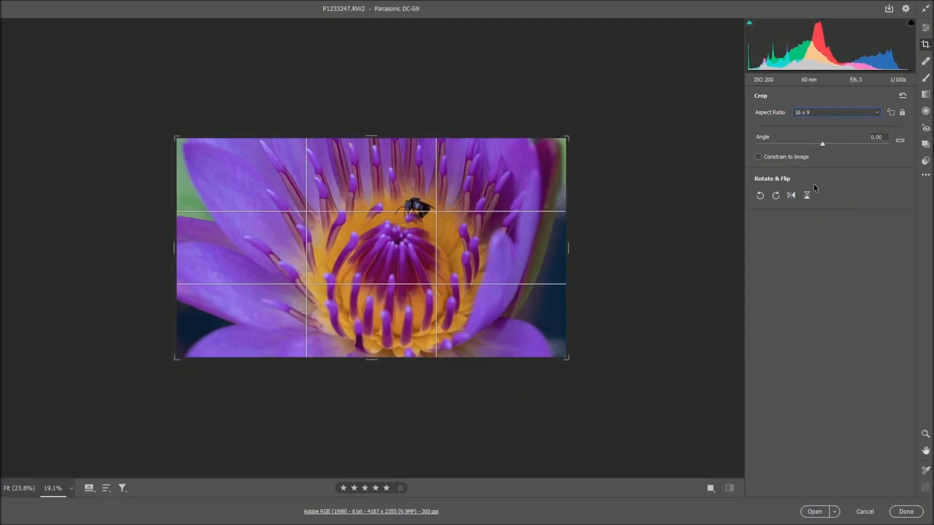
{"action": "left_click", "coordinate": [878, 113]}
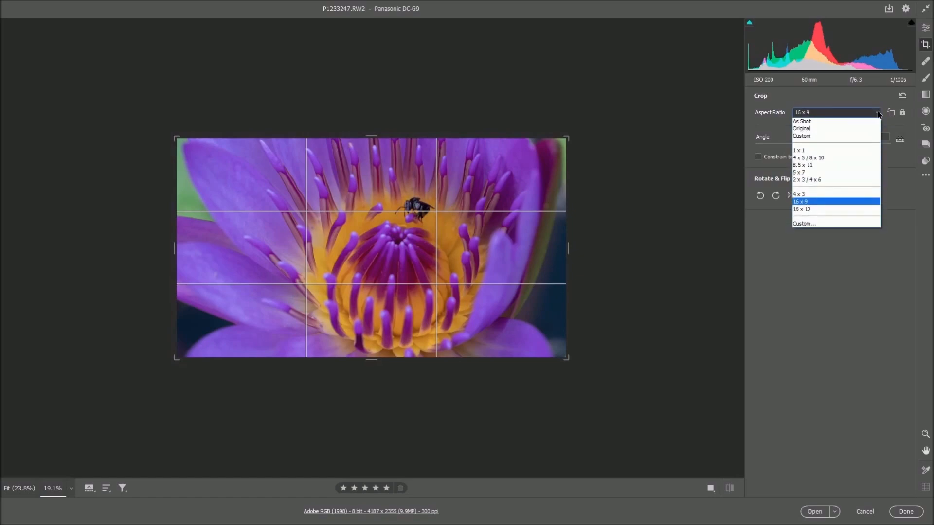
{"action": "left_click", "coordinate": [824, 181]}
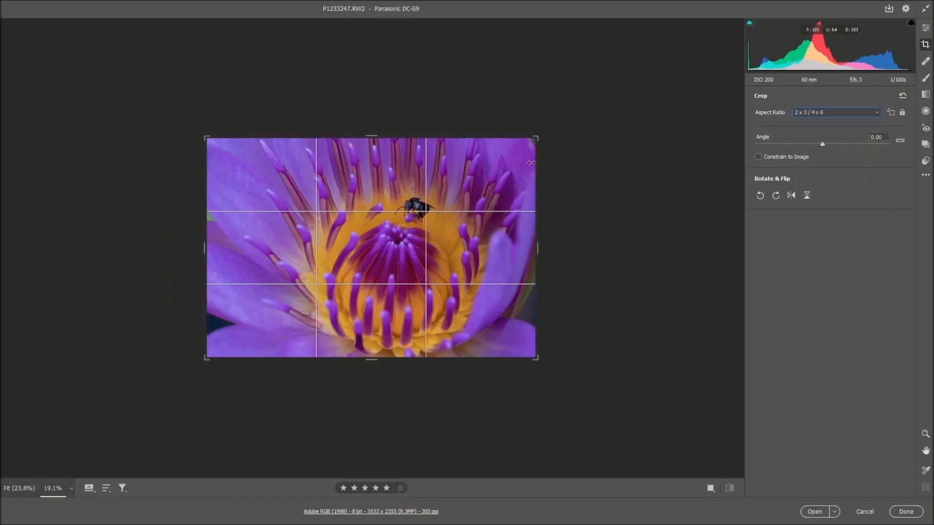
Enlarge the crop to about 4399 x 2933 px, reposition the flower inside the frame and apply the crop.
{"action": "left_click_drag", "start_coordinate": [536, 138], "coordinate": [565, 119]}
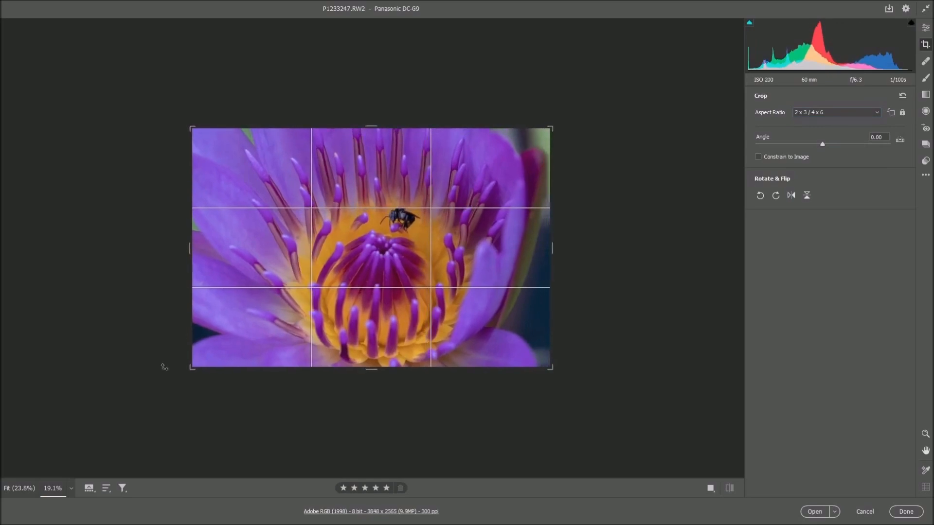
{"action": "left_click_drag", "start_coordinate": [195, 369], "coordinate": [151, 378]}
{"action": "left_click_drag", "start_coordinate": [277, 295], "coordinate": [285, 296]}
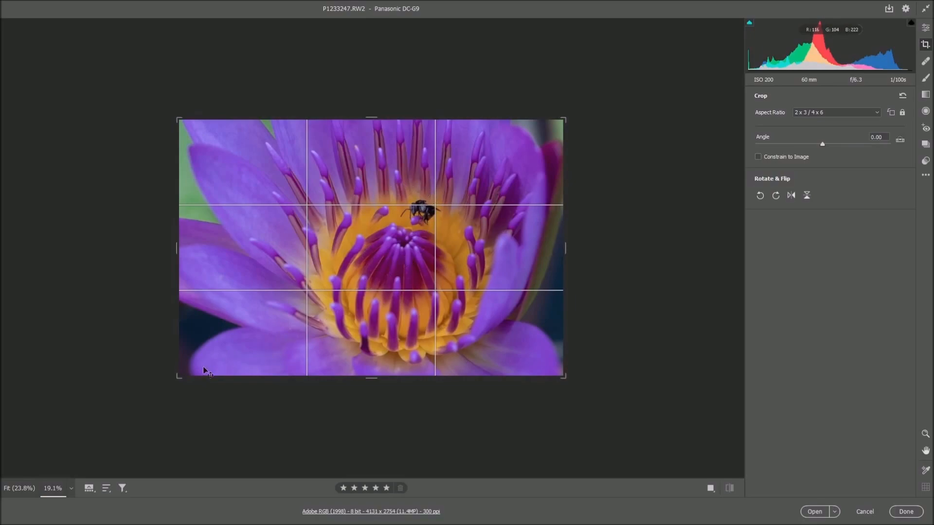
{"action": "left_click_drag", "start_coordinate": [183, 373], "coordinate": [170, 381]}
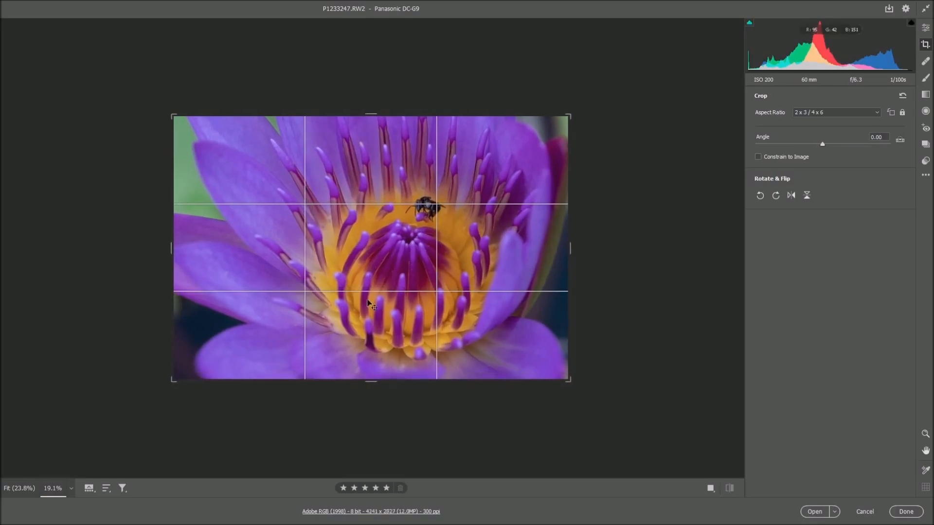
{"action": "left_click_drag", "start_coordinate": [366, 307], "coordinate": [361, 314]}
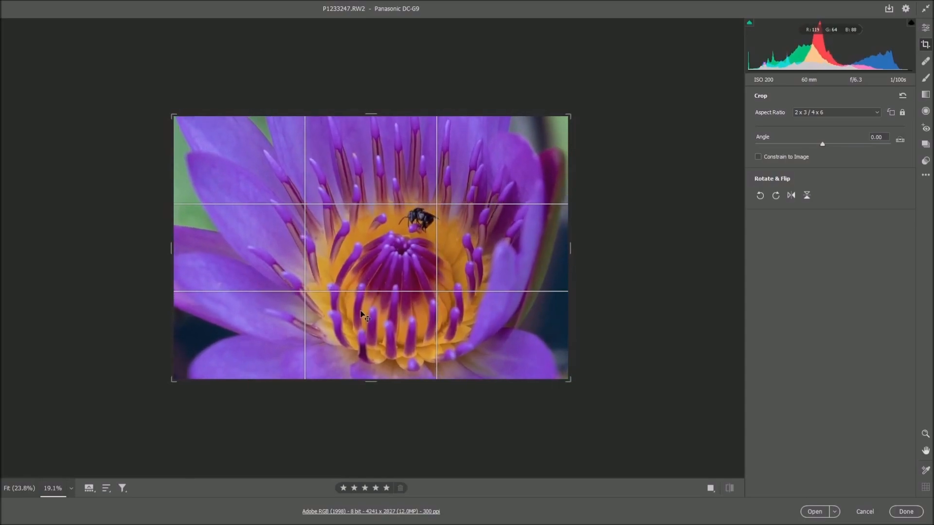
{"action": "left_click_drag", "start_coordinate": [568, 116], "coordinate": [577, 111]}
{"action": "left_click_drag", "start_coordinate": [361, 251], "coordinate": [366, 244]}
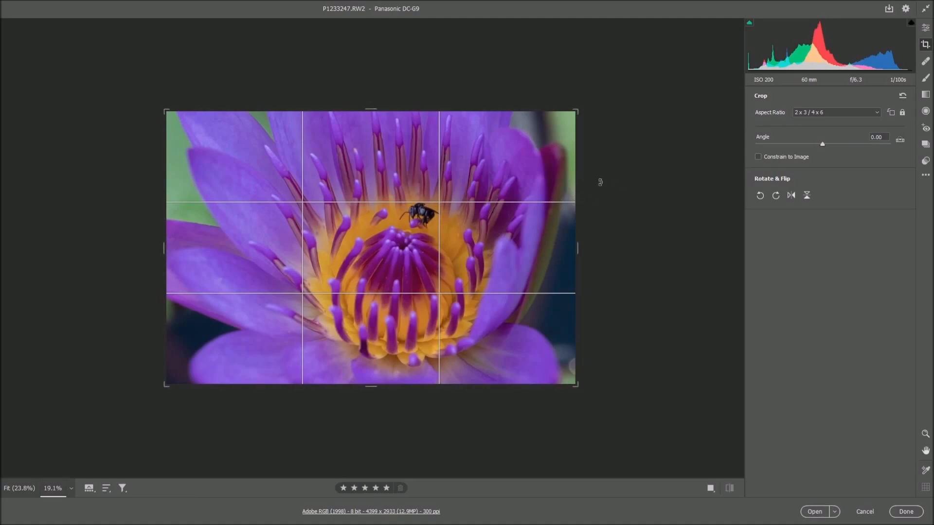
{"action": "key", "text": "Return"}
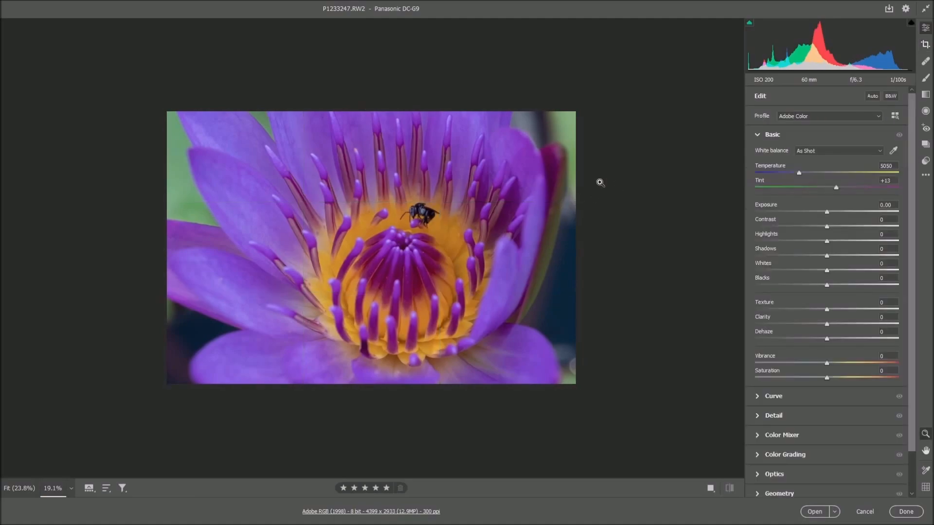
Try the automatic tone adjustment on the cropped photo and revert it.
{"action": "left_click", "coordinate": [422, 219]}
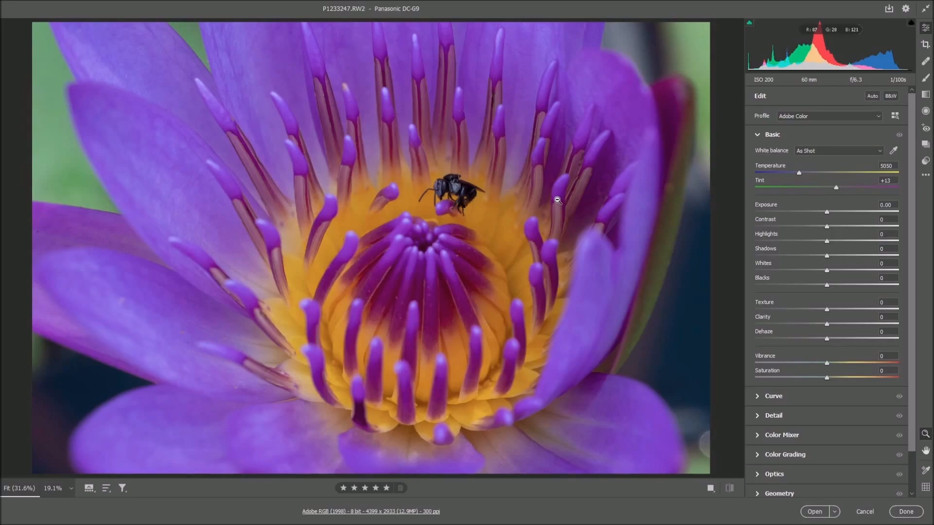
{"action": "left_click", "coordinate": [872, 96]}
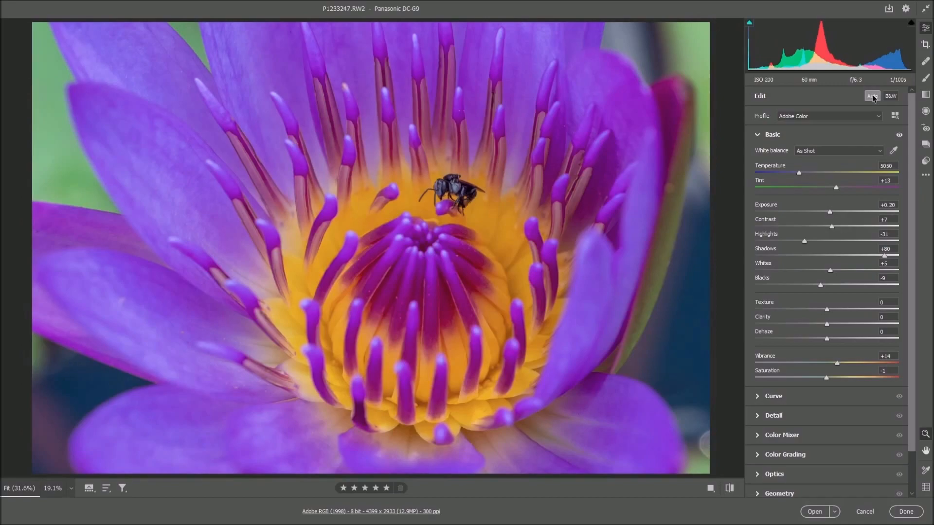
{"action": "left_click", "coordinate": [872, 96]}
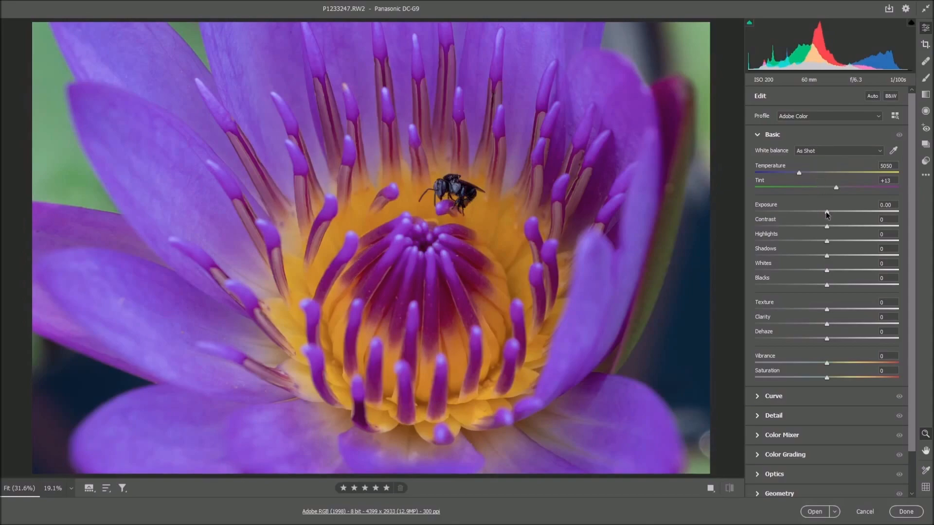
Set Exposure to +0.35 and Whites to +18, using the clipping preview to judge the whites.
{"action": "left_click_drag", "start_coordinate": [827, 214], "coordinate": [832, 215]}
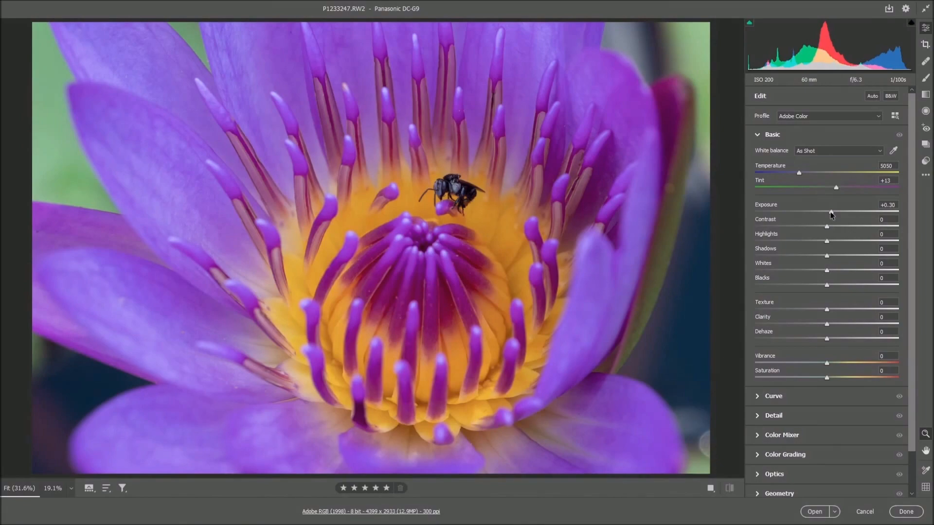
{"action": "left_click_drag", "start_coordinate": [832, 216], "coordinate": [833, 215]}
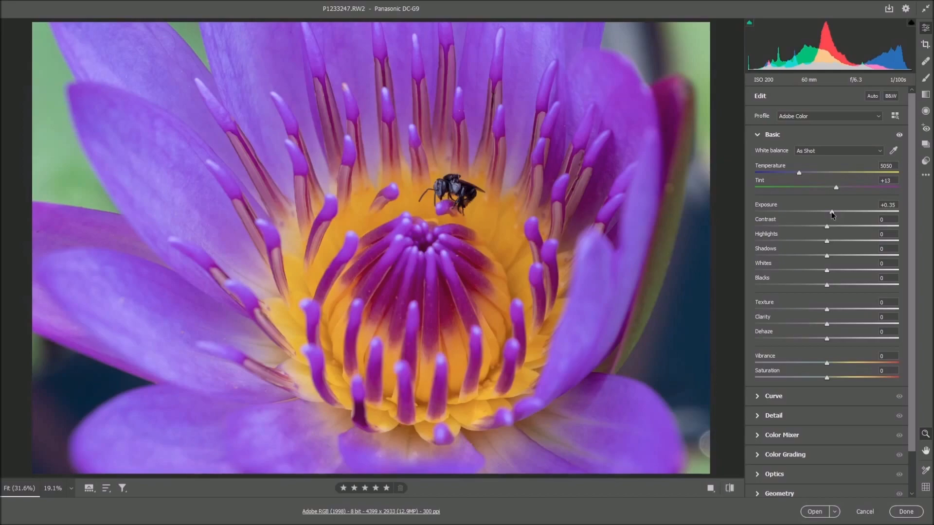
{"action": "key", "text": "alt"}
{"action": "left_click", "coordinate": [827, 271], "text": "alt"}
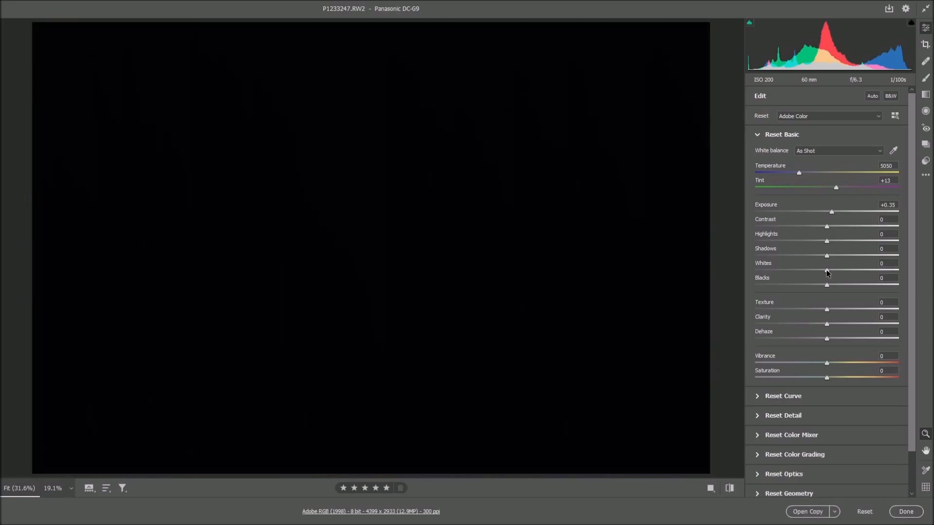
{"action": "left_click_drag", "start_coordinate": [827, 273], "coordinate": [841, 271]}
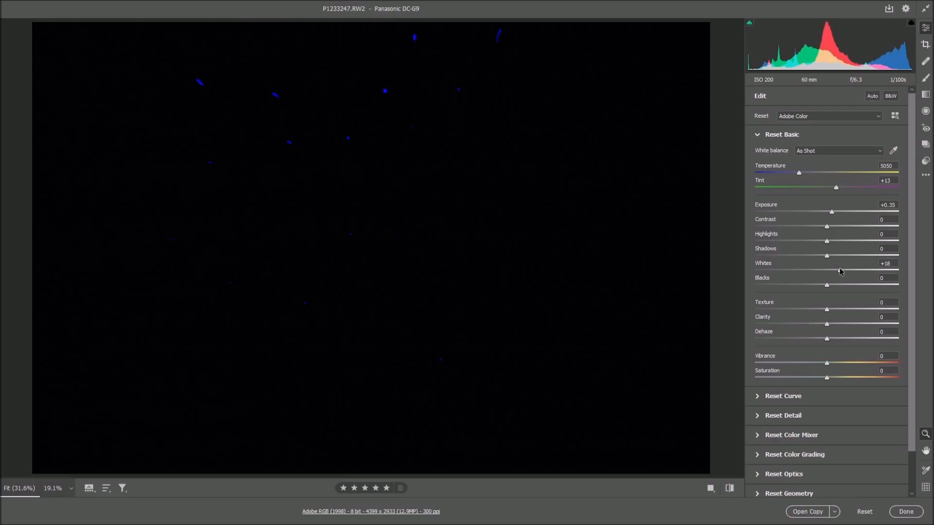
{"action": "left_click_drag", "start_coordinate": [841, 271], "coordinate": [841, 272]}
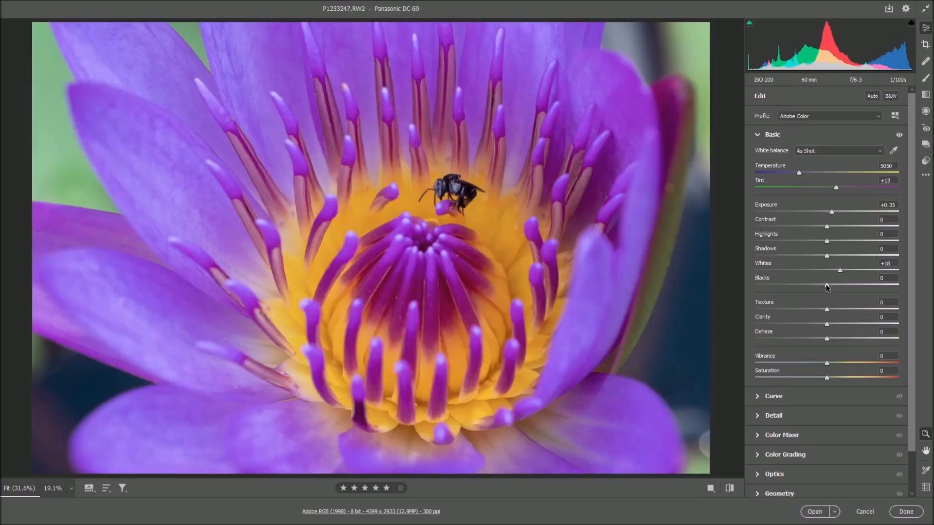
Set Blacks to -2 using the shadow clipping preview.
{"action": "key", "text": "alt"}
{"action": "left_click_drag", "start_coordinate": [827, 287], "coordinate": [826, 288]}
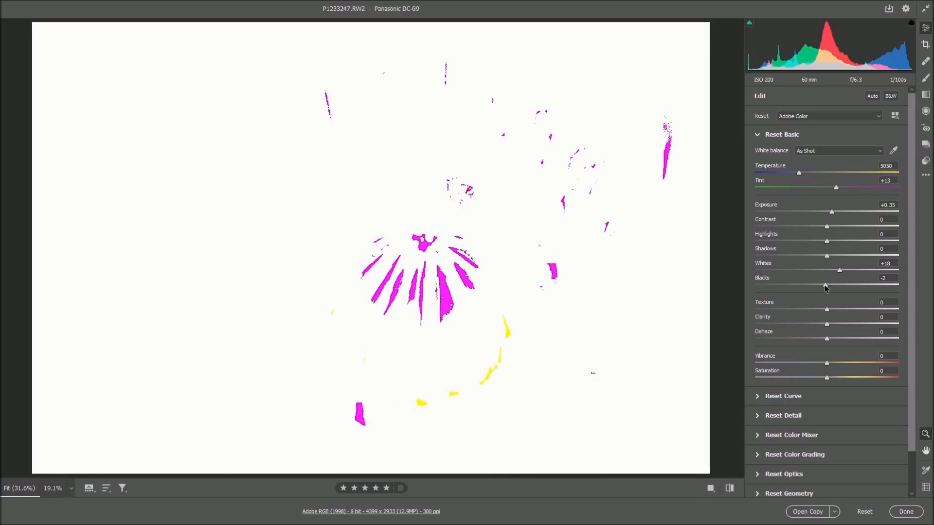
{"action": "left_click_drag", "start_coordinate": [825, 288], "coordinate": [826, 288]}
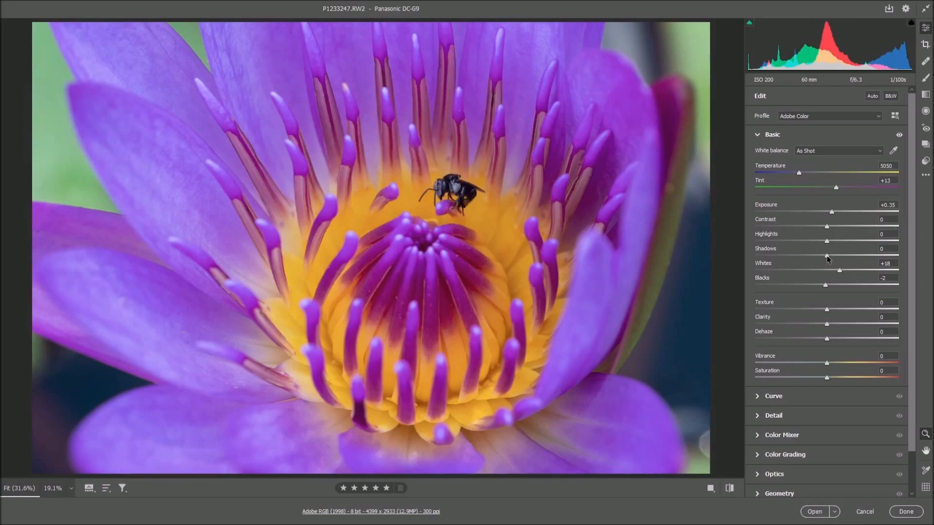
Set Shadows to +54 and Highlights to -12, and compare the photo with its default settings.
{"action": "left_click_drag", "start_coordinate": [827, 258], "coordinate": [862, 256]}
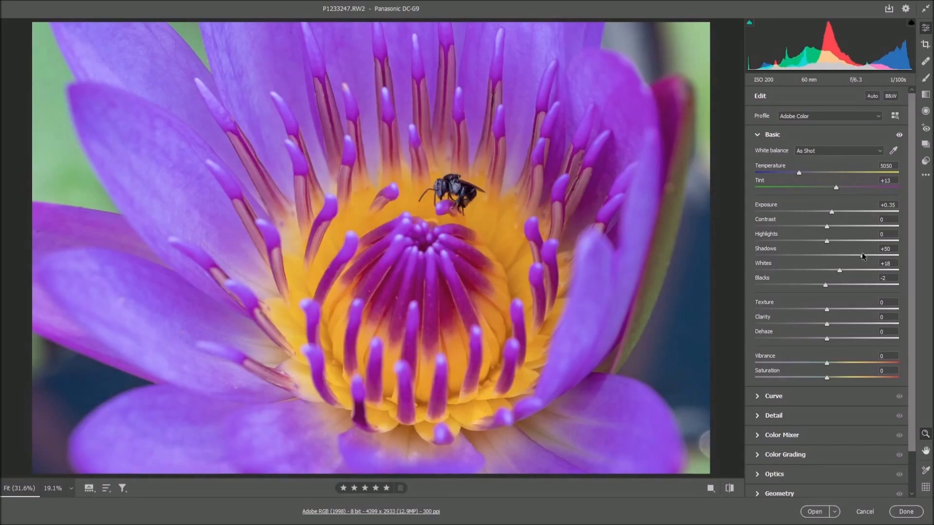
{"action": "left_click_drag", "start_coordinate": [864, 253], "coordinate": [865, 253]}
{"action": "left_click_drag", "start_coordinate": [827, 245], "coordinate": [820, 245]}
{"action": "left_click_drag", "start_coordinate": [821, 244], "coordinate": [819, 244]}
{"action": "left_click", "coordinate": [730, 489]}
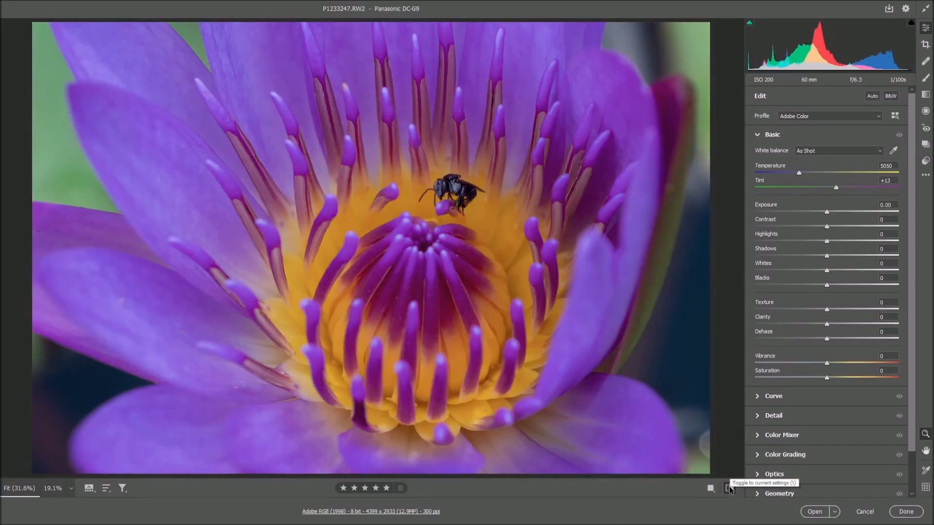
{"action": "left_click", "coordinate": [729, 488]}
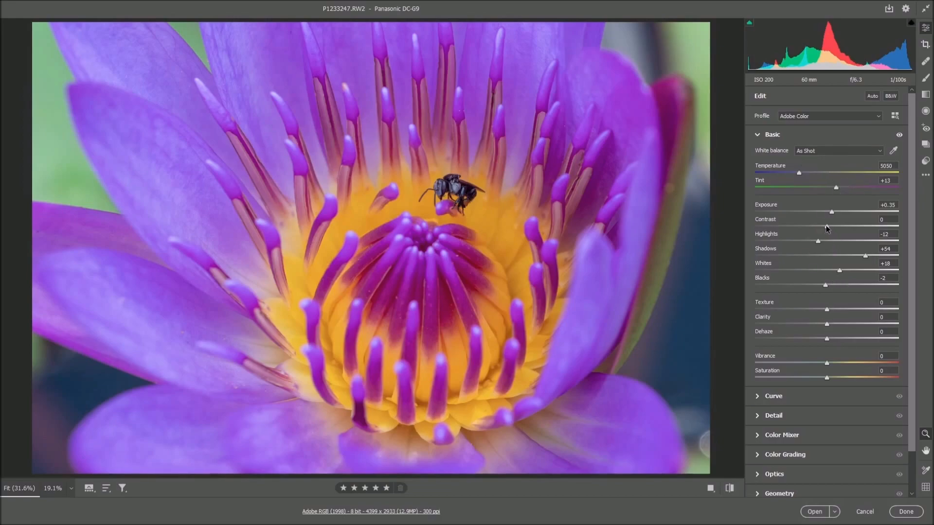
Set Contrast to +7 and Clarity to +12.
{"action": "left_click_drag", "start_coordinate": [828, 227], "coordinate": [833, 230]}
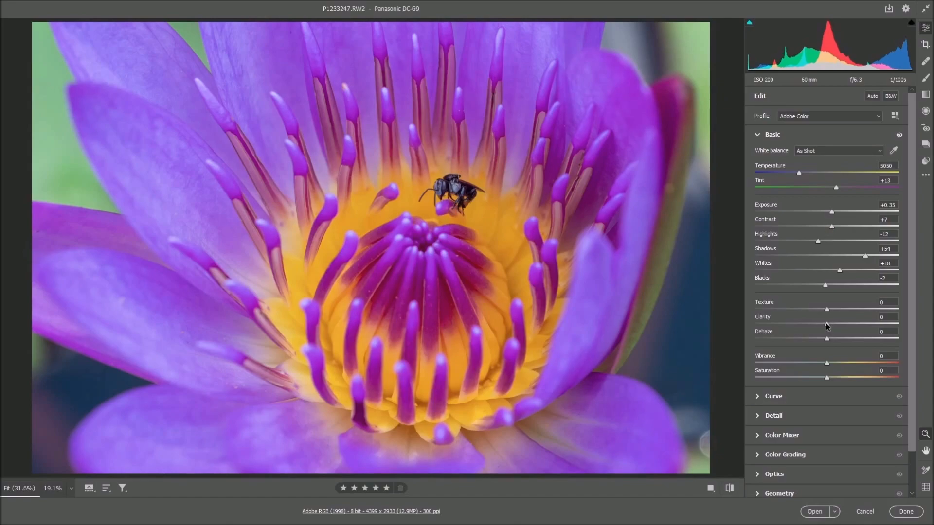
{"action": "left_click_drag", "start_coordinate": [826, 323], "coordinate": [831, 323]}
{"action": "left_click_drag", "start_coordinate": [831, 323], "coordinate": [835, 323]}
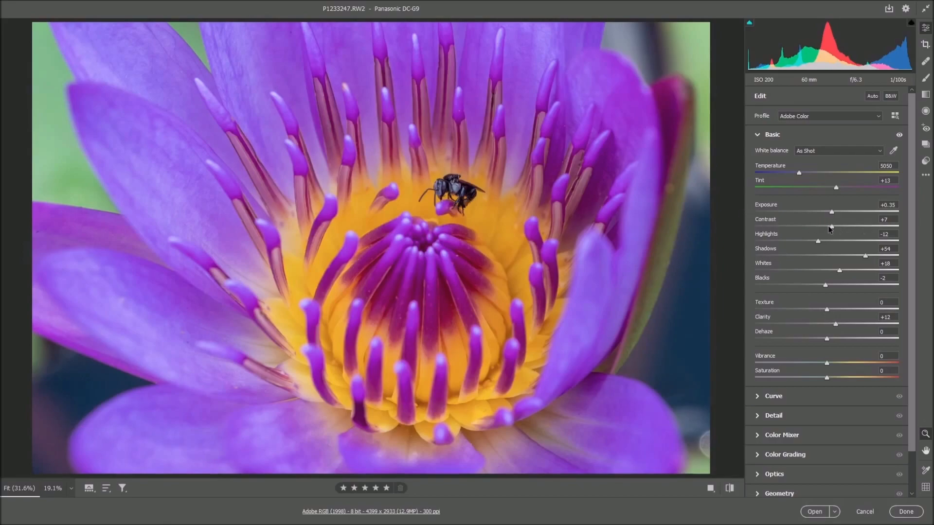
Refine the tones with Contrast +9, Shadows +76 and slightly lower Highlights, and raise Vibrance slightly.
{"action": "left_click_drag", "start_coordinate": [831, 226], "coordinate": [834, 229]}
{"action": "left_click_drag", "start_coordinate": [865, 255], "coordinate": [881, 256]}
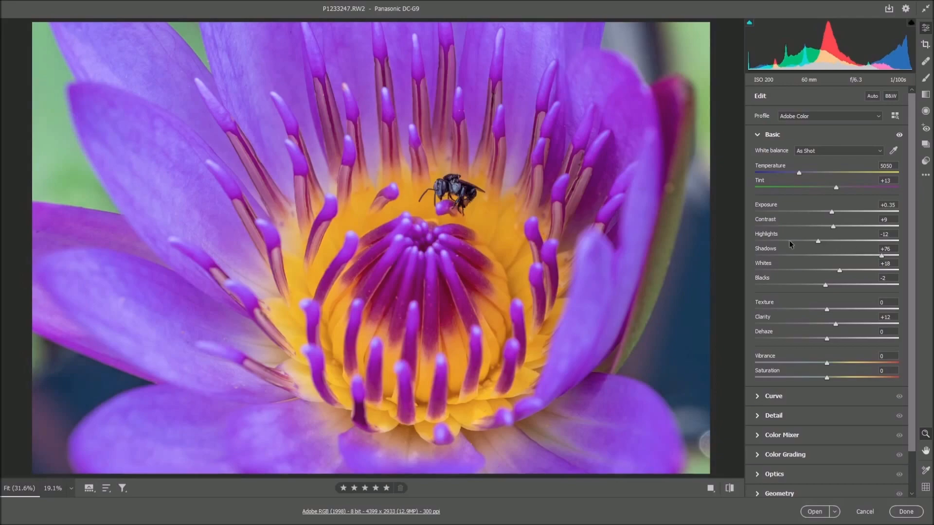
{"action": "mouse_move", "coordinate": [819, 244]}
{"action": "left_mouse_down"}
{"action": "mouse_move", "coordinate": [758, 241]}
{"action": "mouse_move", "coordinate": [813, 243]}
{"action": "left_mouse_up"}
{"action": "left_click_drag", "start_coordinate": [828, 366], "coordinate": [830, 366]}
Raise the Sharpening amount slightly while checking the bee at 100% zoom, and return to the full view.
{"action": "left_click", "coordinate": [758, 136]}
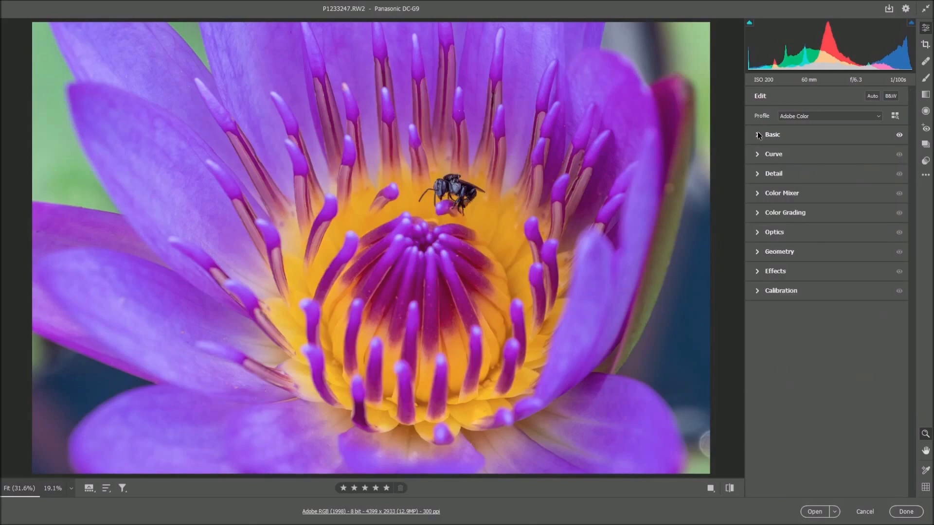
{"action": "left_click", "coordinate": [756, 173]}
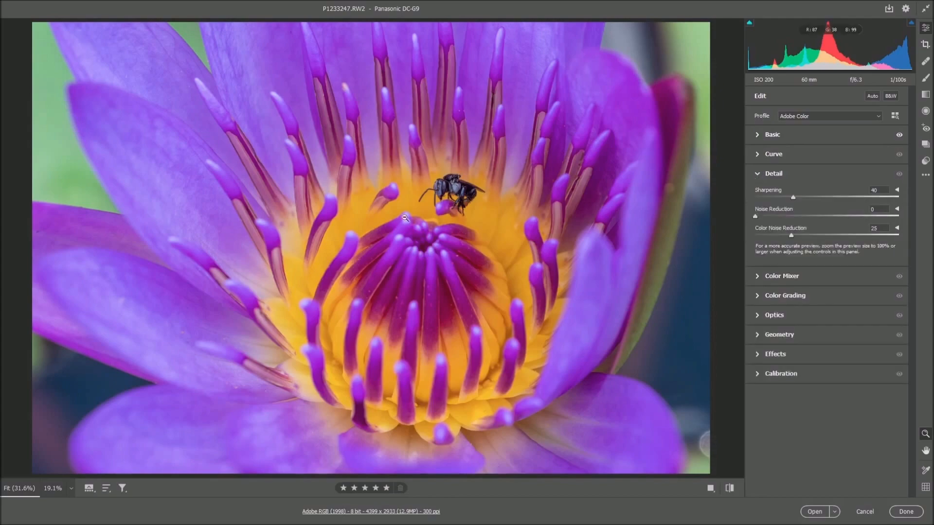
{"action": "left_click", "coordinate": [71, 488]}
{"action": "left_click", "coordinate": [91, 386]}
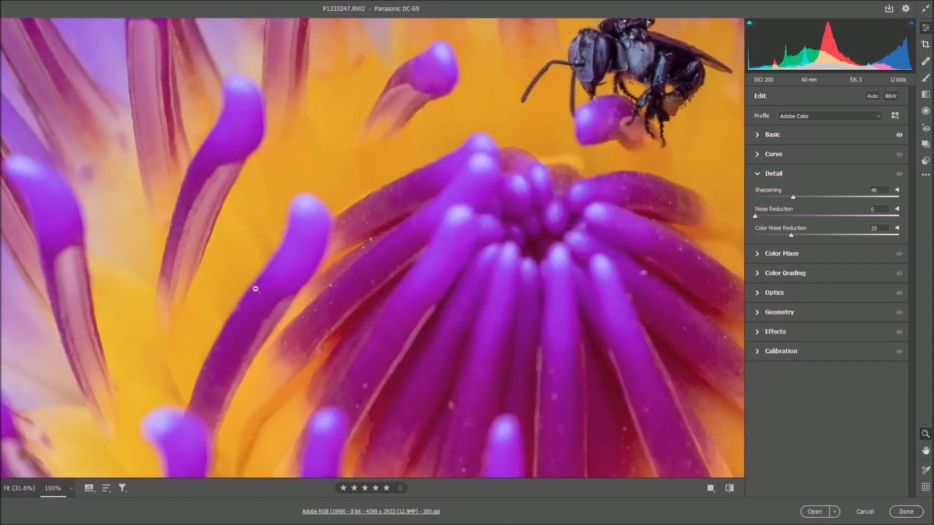
{"action": "left_click", "coordinate": [640, 69]}
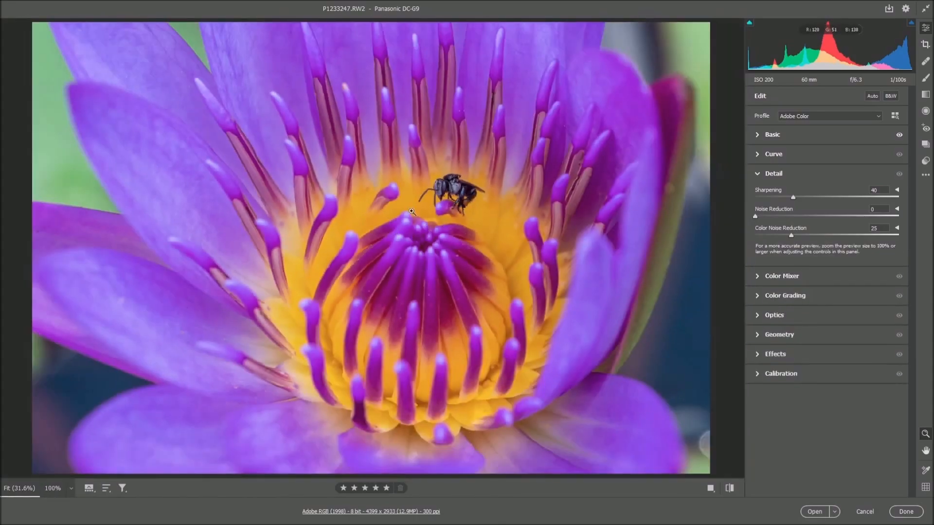
{"action": "left_click", "coordinate": [444, 201]}
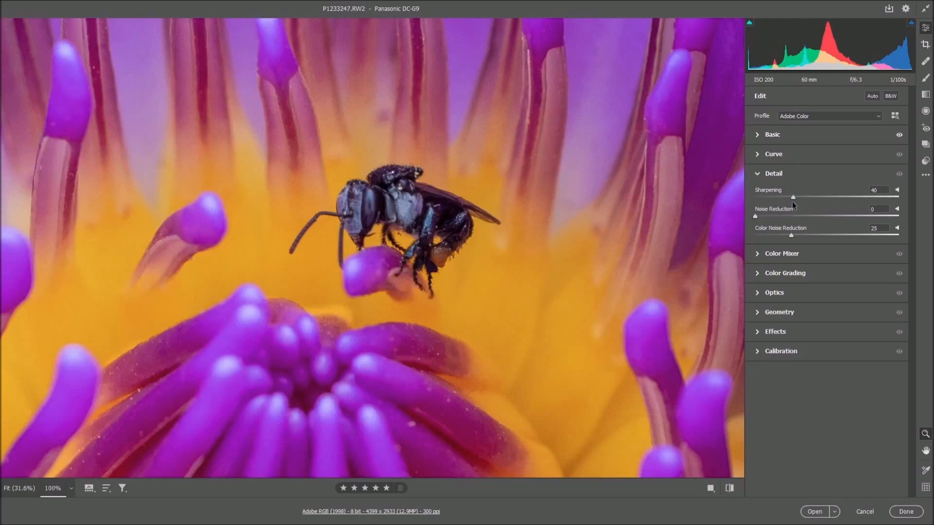
{"action": "left_click_drag", "start_coordinate": [794, 199], "coordinate": [807, 201]}
{"action": "left_click", "coordinate": [772, 173]}
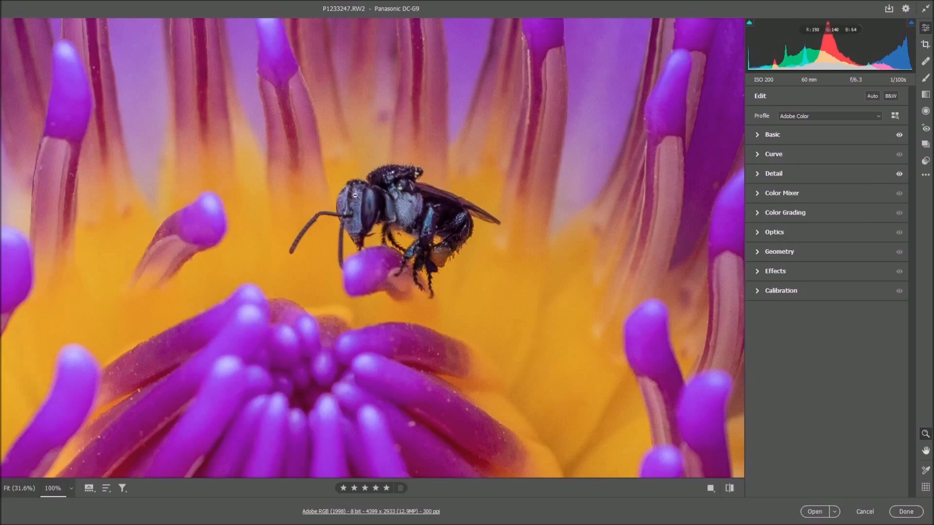
{"action": "left_click", "coordinate": [367, 196]}
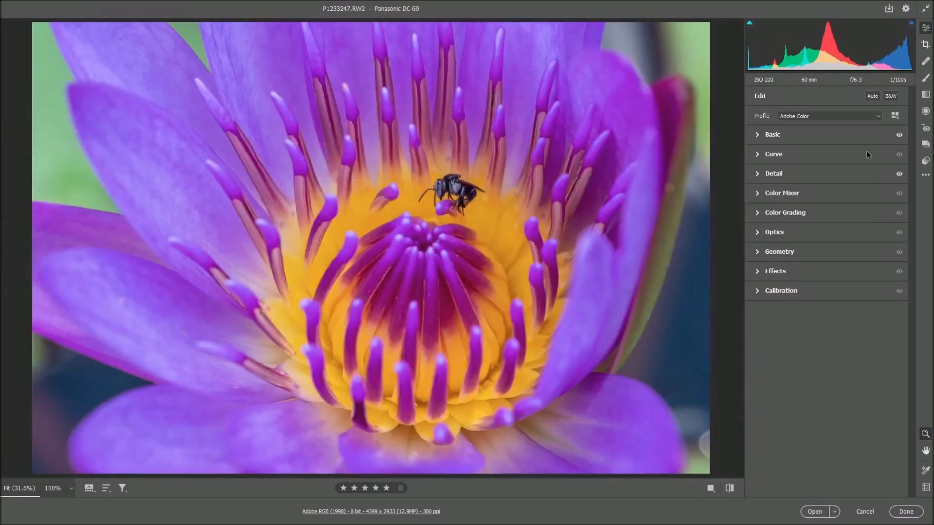
Try Yellows luminance at -16 and +2 in the Color Mixer, and reset it to its default.
{"action": "left_click", "coordinate": [757, 193]}
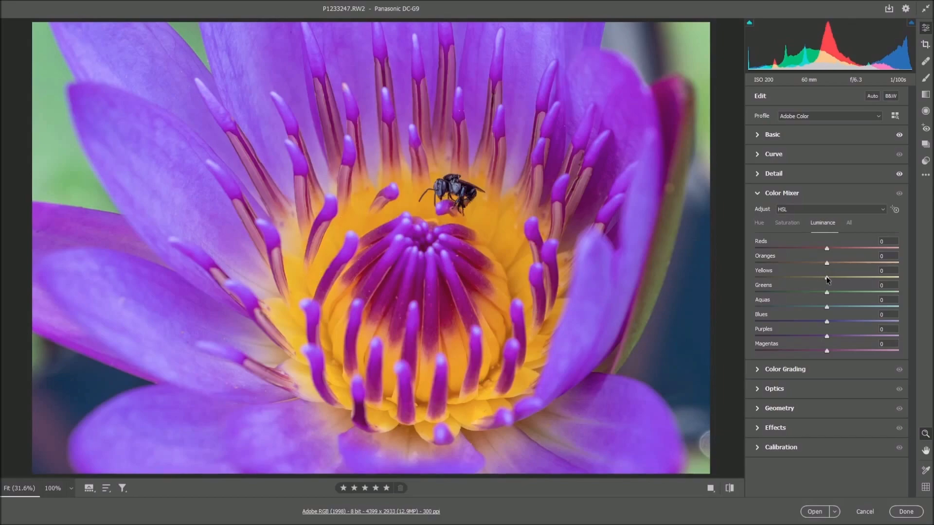
{"action": "mouse_move", "coordinate": [827, 280]}
{"action": "left_mouse_down"}
{"action": "mouse_move", "coordinate": [812, 278]}
{"action": "mouse_move", "coordinate": [834, 278]}
{"action": "mouse_move", "coordinate": [805, 279]}
{"action": "mouse_move", "coordinate": [847, 282]}
{"action": "mouse_move", "coordinate": [816, 282]}
{"action": "left_mouse_up"}
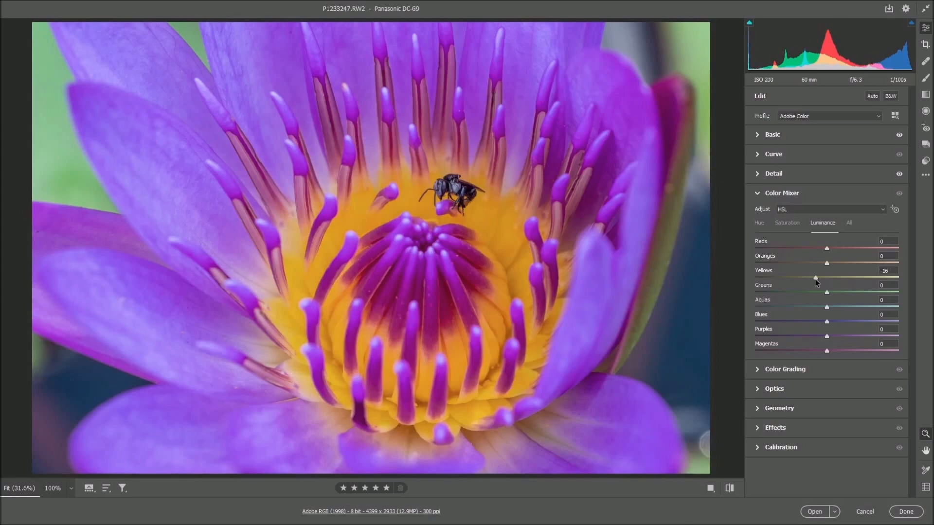
{"action": "mouse_move", "coordinate": [816, 283]}
{"action": "left_mouse_down"}
{"action": "mouse_move", "coordinate": [845, 282]}
{"action": "mouse_move", "coordinate": [829, 281]}
{"action": "left_mouse_up"}
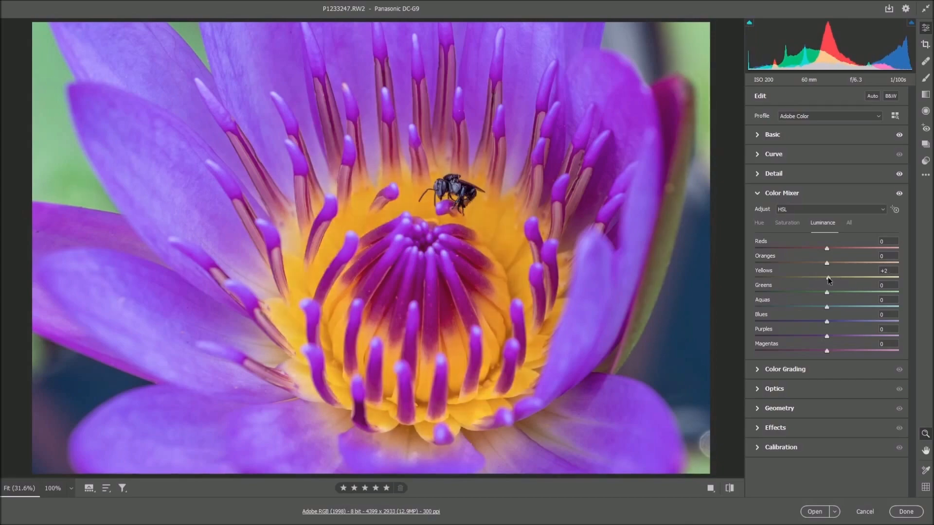
{"action": "double_click", "coordinate": [829, 281]}
{"action": "left_click", "coordinate": [758, 193]}
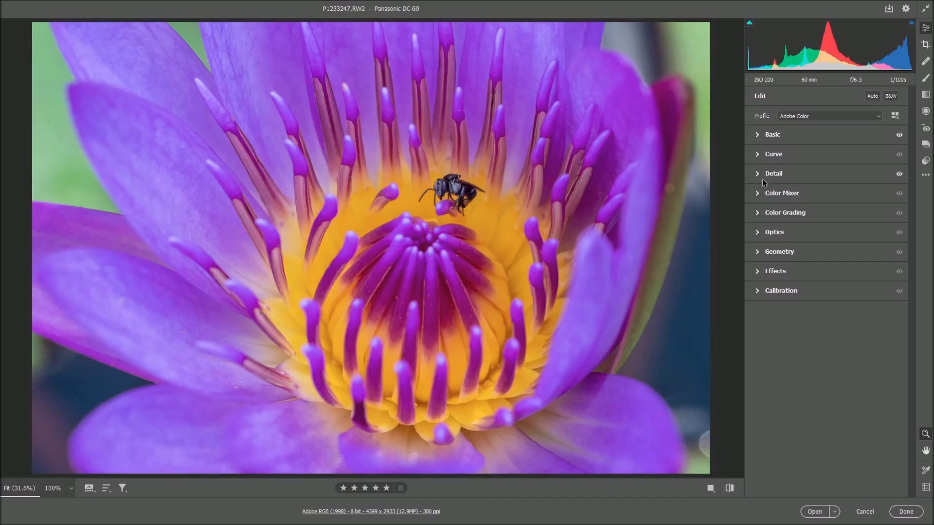
Set Vignetting to -5 in the Effects settings and open the edited photo in Photoshop.
{"action": "left_click", "coordinate": [757, 271]}
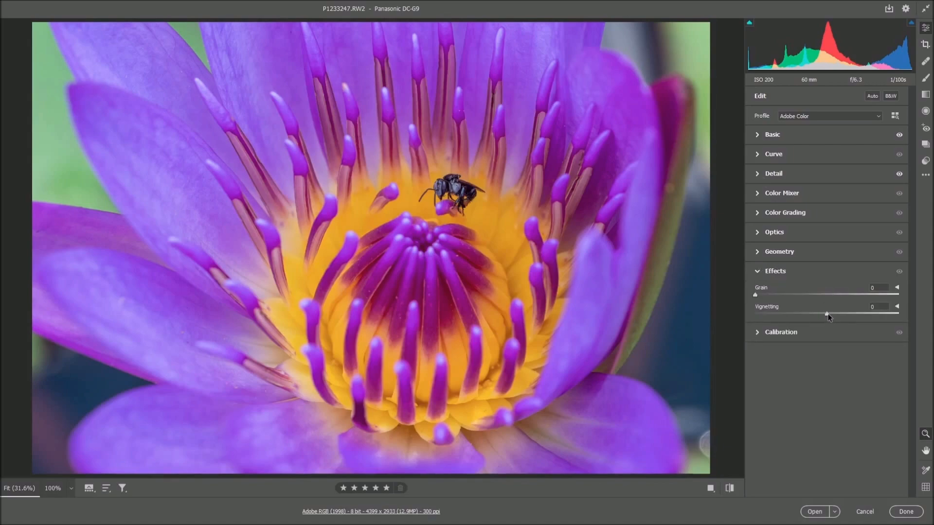
{"action": "left_click_drag", "start_coordinate": [828, 314], "coordinate": [823, 315]}
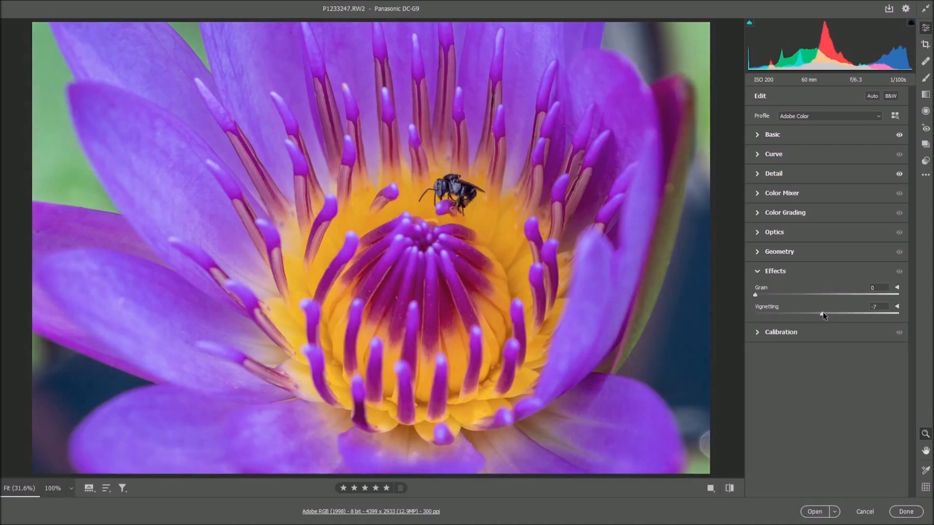
{"action": "left_click_drag", "start_coordinate": [823, 315], "coordinate": [826, 314]}
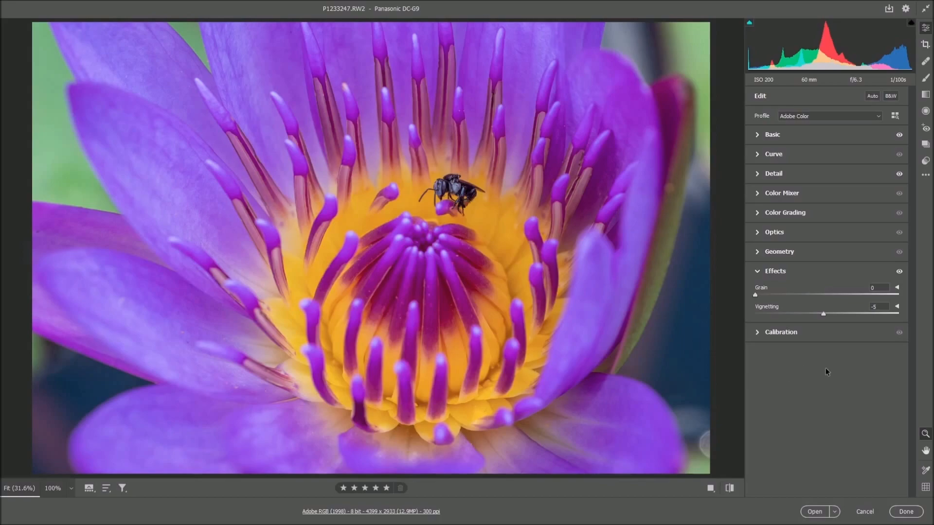
{"action": "left_click", "coordinate": [813, 514]}
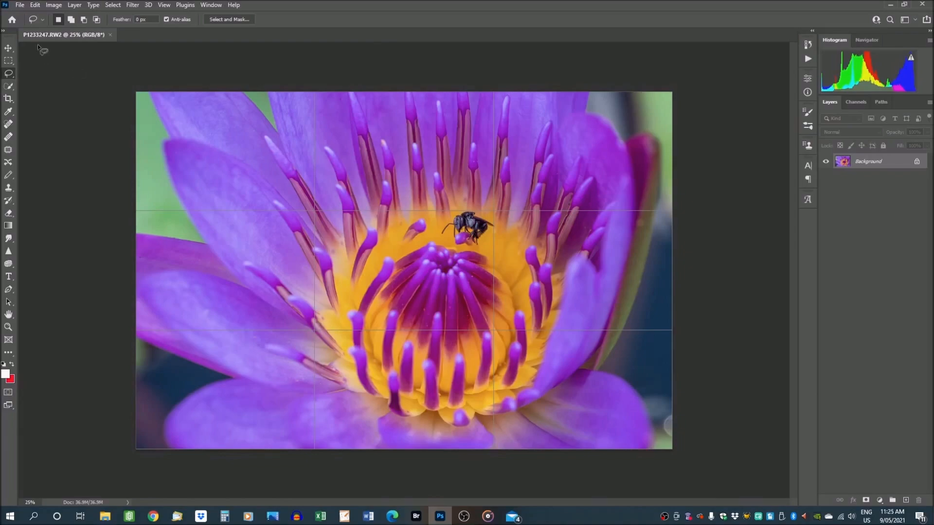
Try the automatic Levels correction on the water lily photo, and undo it.
{"action": "left_click", "coordinate": [53, 6]}
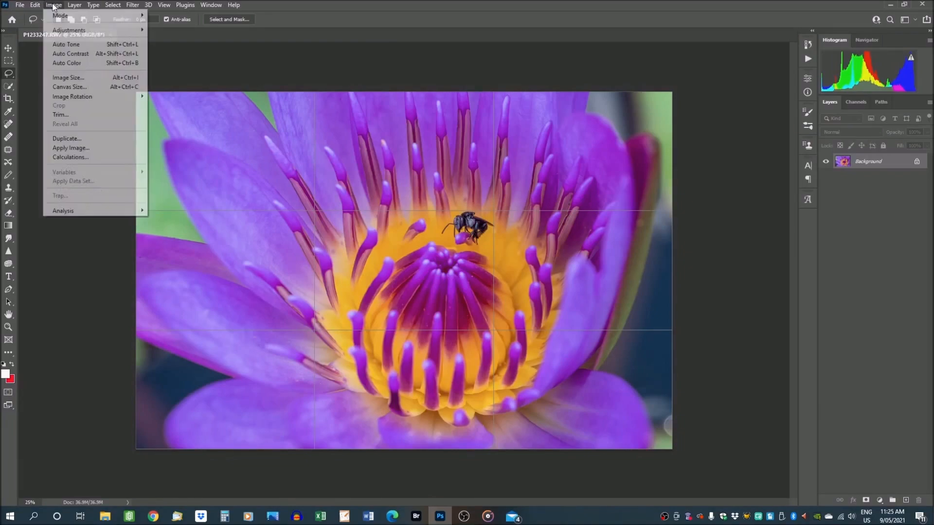
{"action": "left_click", "coordinate": [61, 55]}
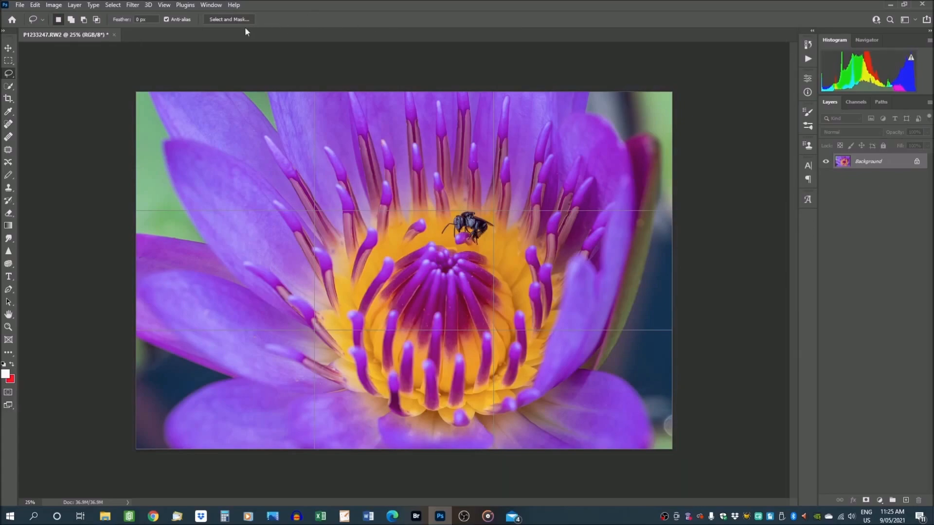
{"action": "left_click", "coordinate": [53, 5]}
{"action": "mouse_move", "coordinate": [97, 30]}
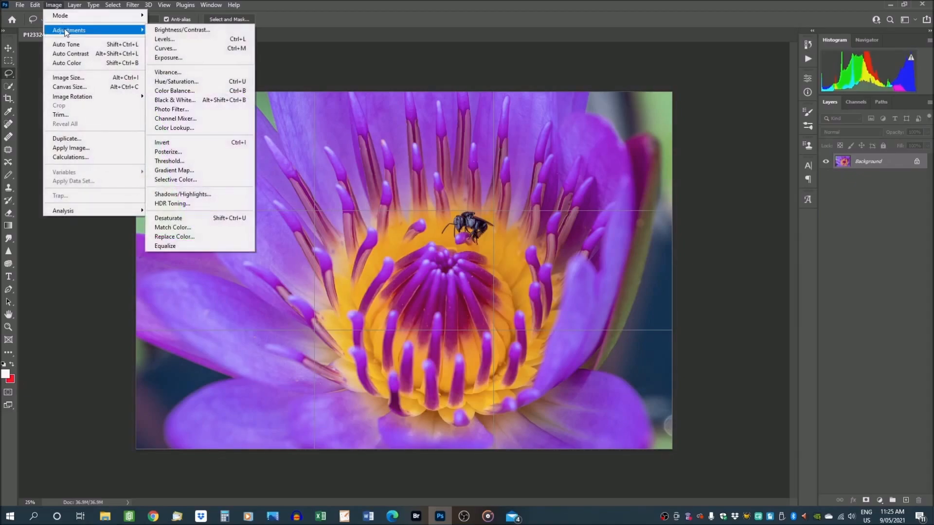
{"action": "left_click", "coordinate": [174, 38]}
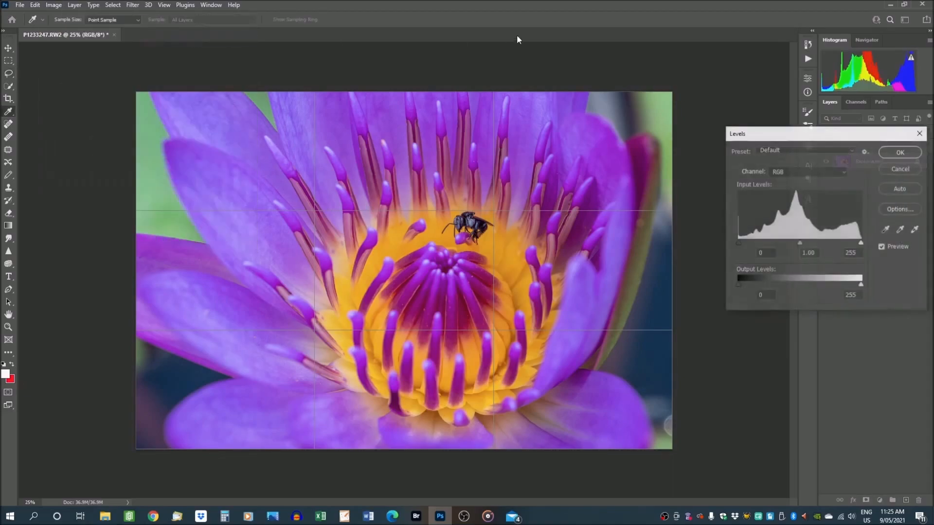
{"action": "left_click", "coordinate": [900, 189]}
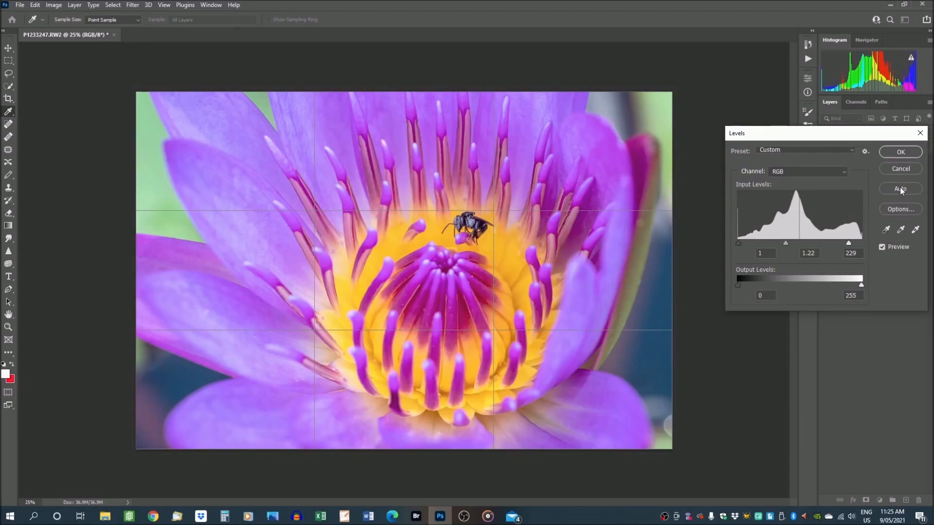
{"action": "left_click", "coordinate": [896, 153]}
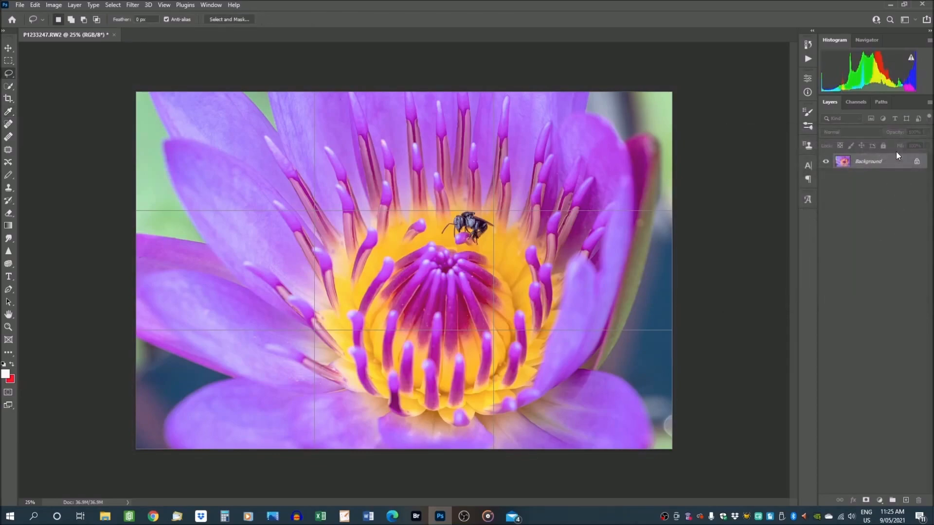
{"action": "left_click", "coordinate": [34, 6]}
{"action": "left_click", "coordinate": [40, 15]}
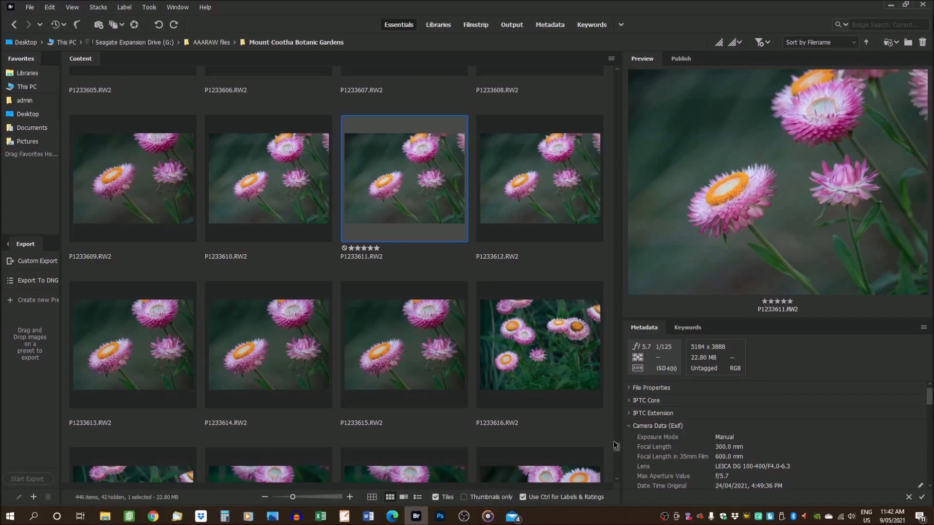
Open P1233611.RW2 from the Mount Cootha Botanic Gardens folder in Camera Raw.
{"action": "mouse_move", "coordinate": [616, 448]}
{"action": "left_mouse_down"}
{"action": "mouse_move", "coordinate": [615, 441]}
{"action": "mouse_move", "coordinate": [618, 468]}
{"action": "mouse_move", "coordinate": [618, 443]}
{"action": "left_mouse_up"}
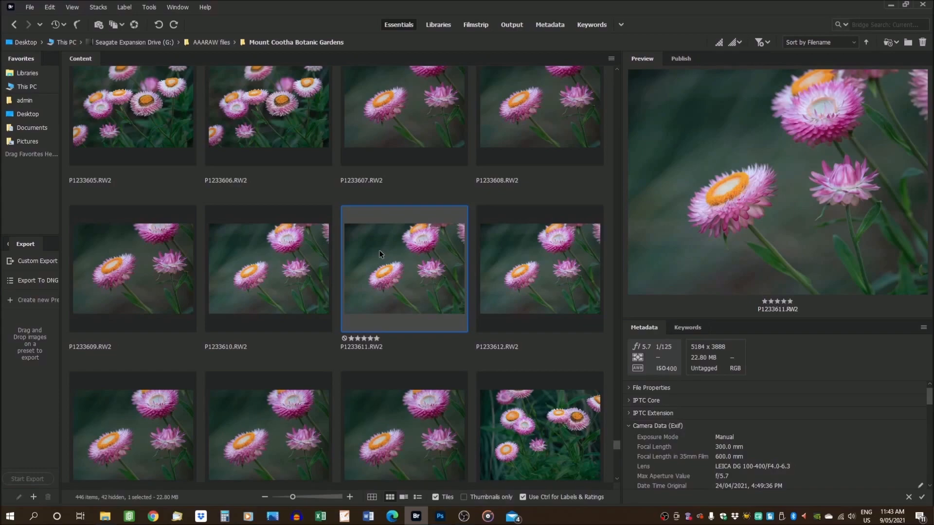
{"action": "key", "text": "alt+Tab"}
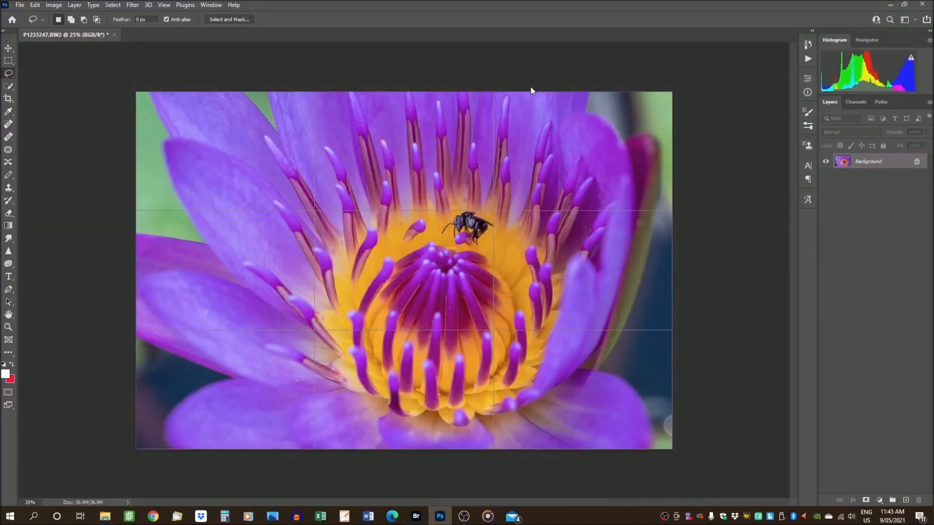
{"action": "key", "text": "ctrl+o"}
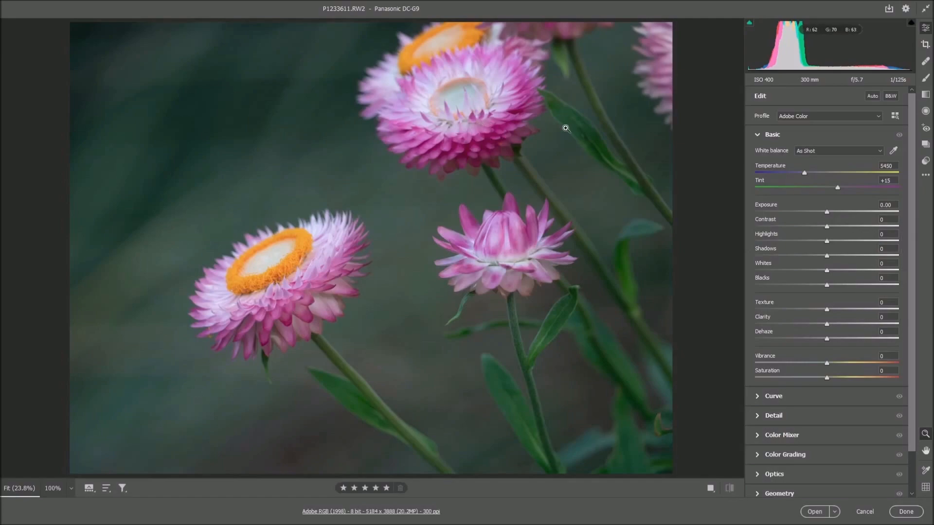
Set a 16 x 9 crop on the pink flower photo and shift the frame lower over the flowers.
{"action": "left_click", "coordinate": [925, 45]}
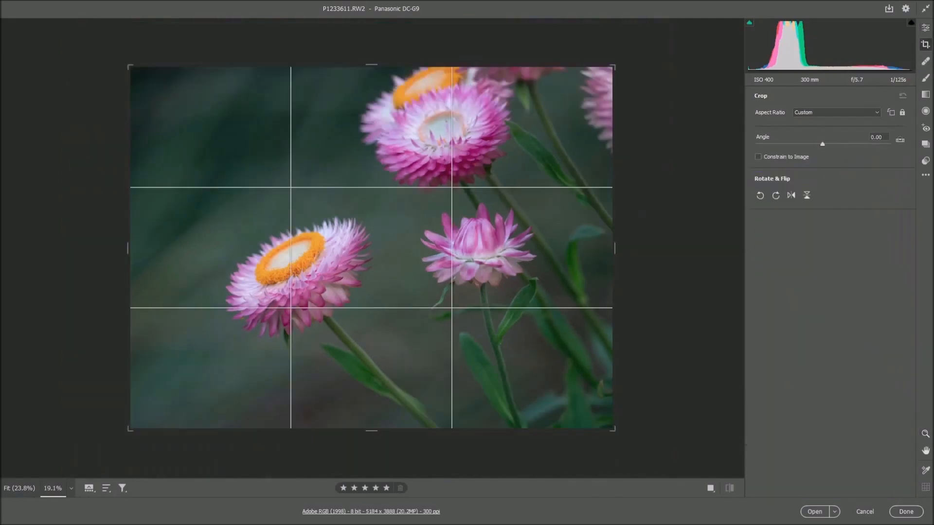
{"action": "left_click", "coordinate": [878, 114]}
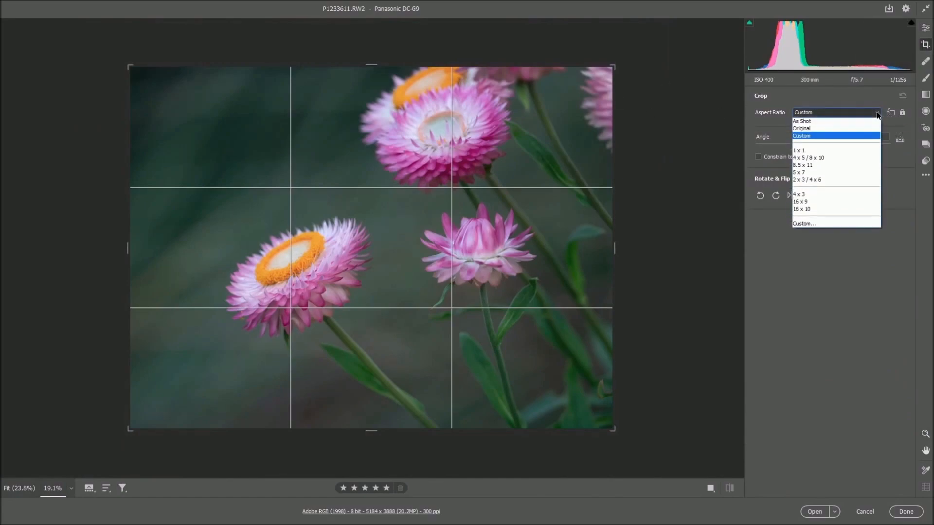
{"action": "left_click", "coordinate": [831, 205]}
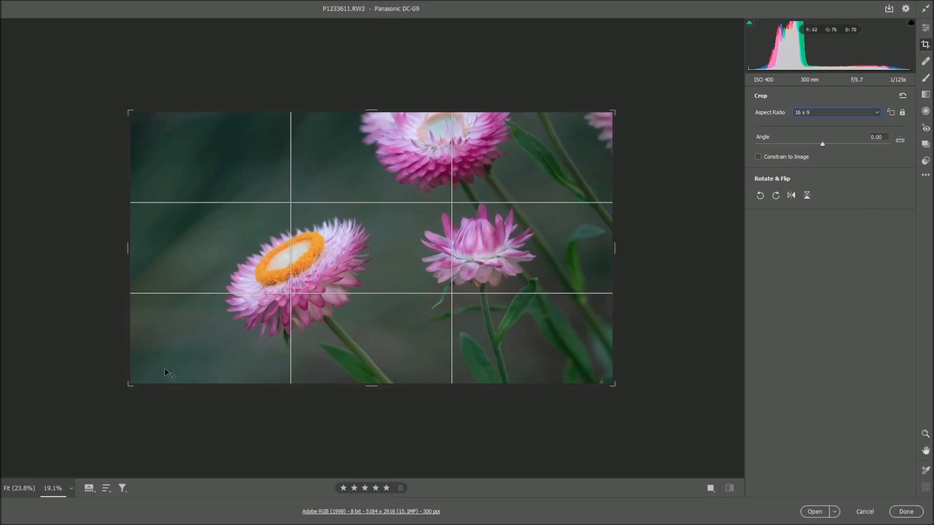
{"action": "left_click_drag", "start_coordinate": [423, 231], "coordinate": [402, 261]}
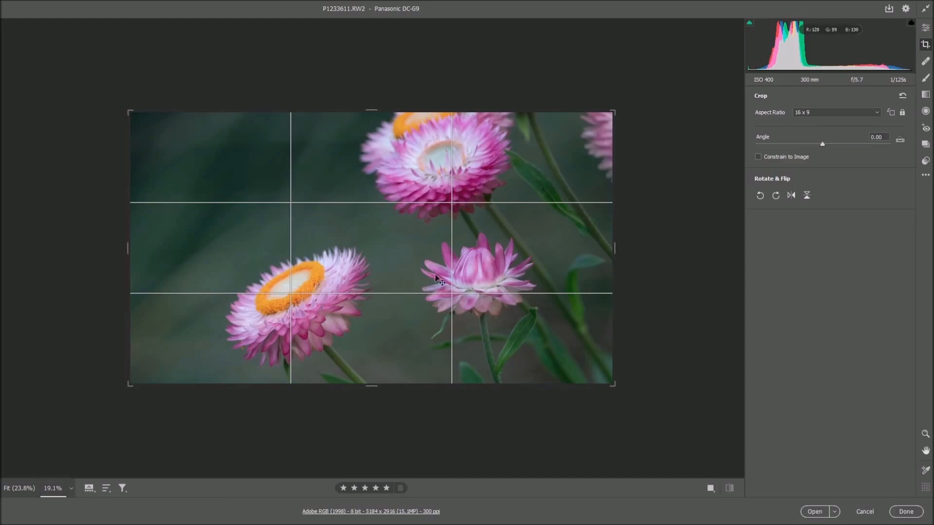
{"action": "left_click_drag", "start_coordinate": [398, 285], "coordinate": [406, 242]}
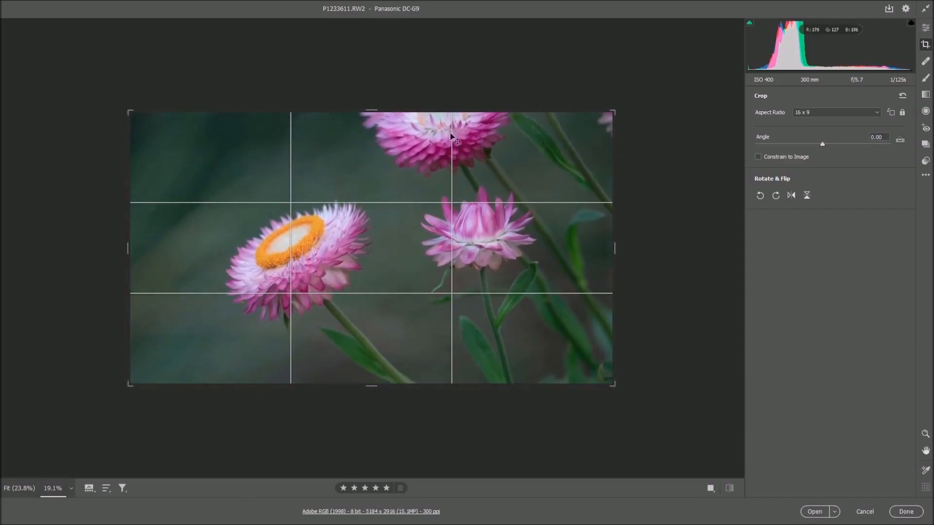
{"action": "left_click_drag", "start_coordinate": [412, 273], "coordinate": [415, 266]}
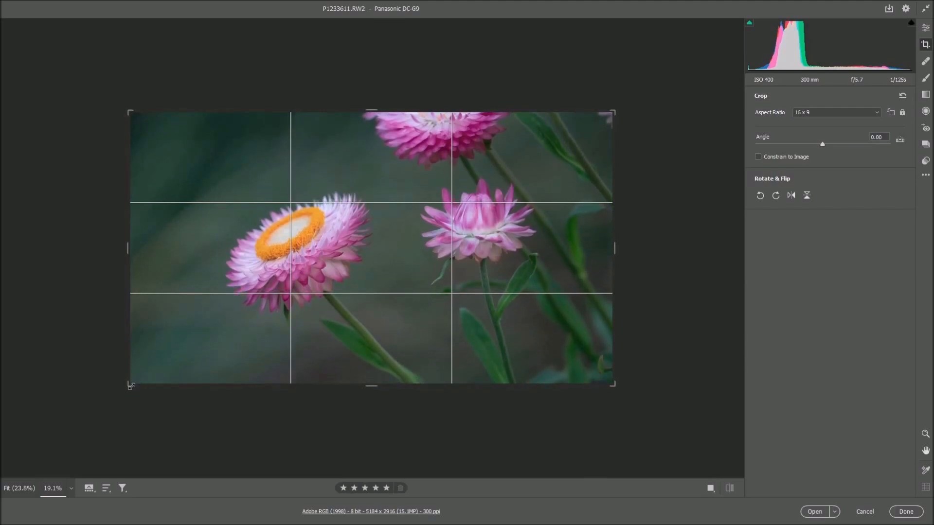
Tighten the crop to about 4717 x 2653 pixels, recompose the flowers inside the frame and apply it.
{"action": "left_click_drag", "start_coordinate": [131, 386], "coordinate": [150, 374]}
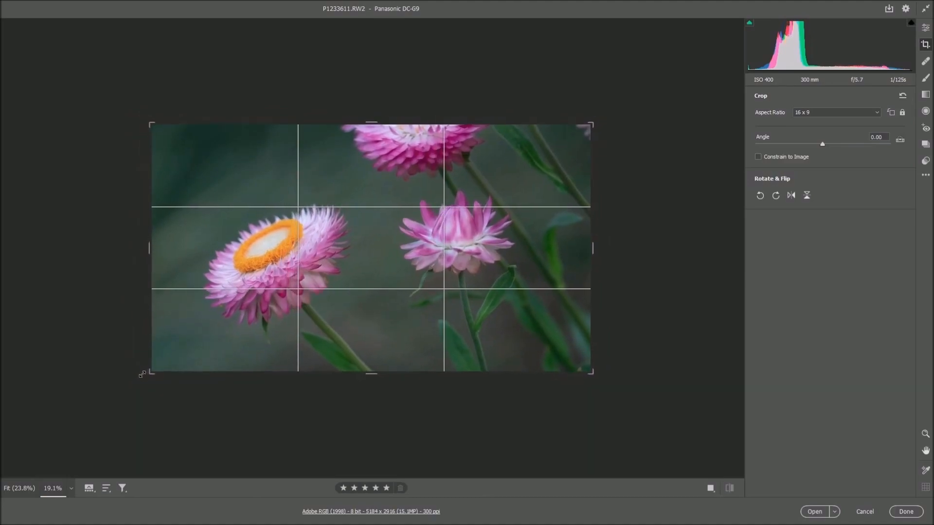
{"action": "left_click_drag", "start_coordinate": [321, 269], "coordinate": [343, 276]}
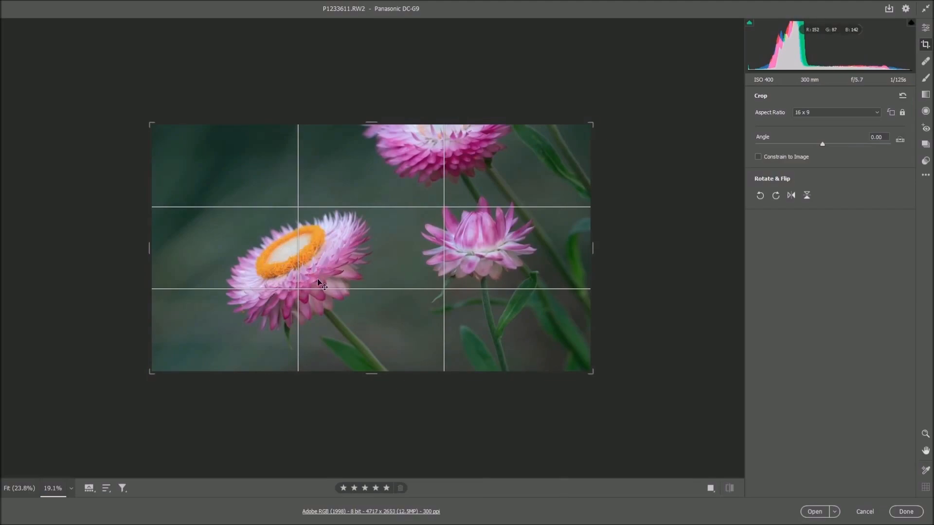
{"action": "left_click_drag", "start_coordinate": [358, 275], "coordinate": [352, 273]}
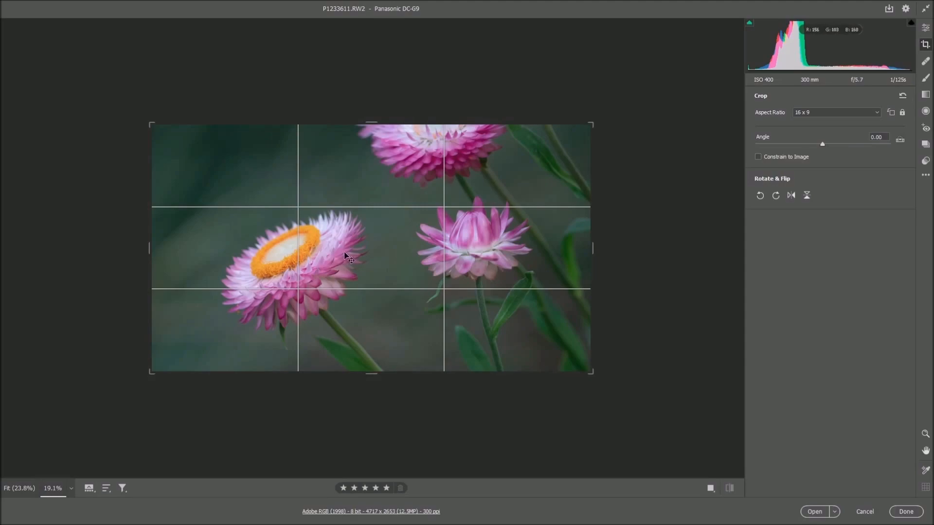
{"action": "key", "text": "Return"}
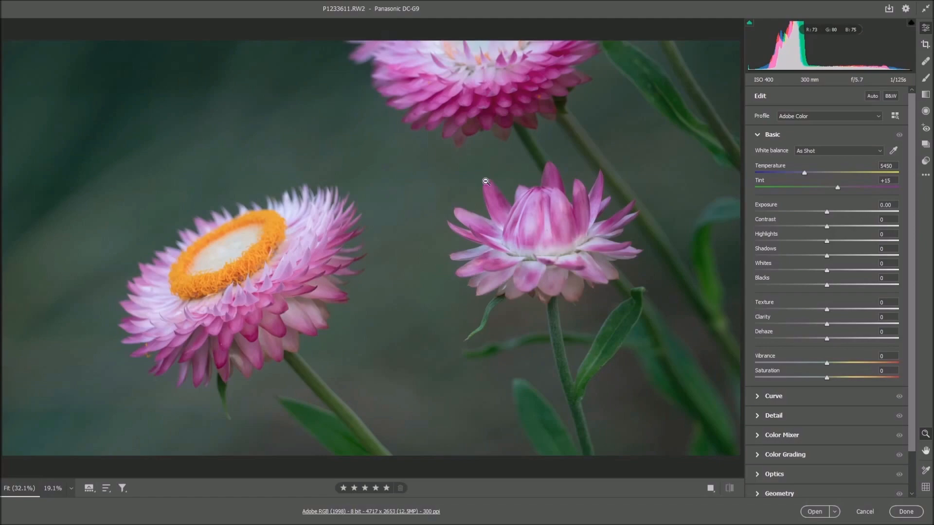
Try the automatic tone correction on the pink flower photo, and revert it.
{"action": "left_click", "coordinate": [872, 96]}
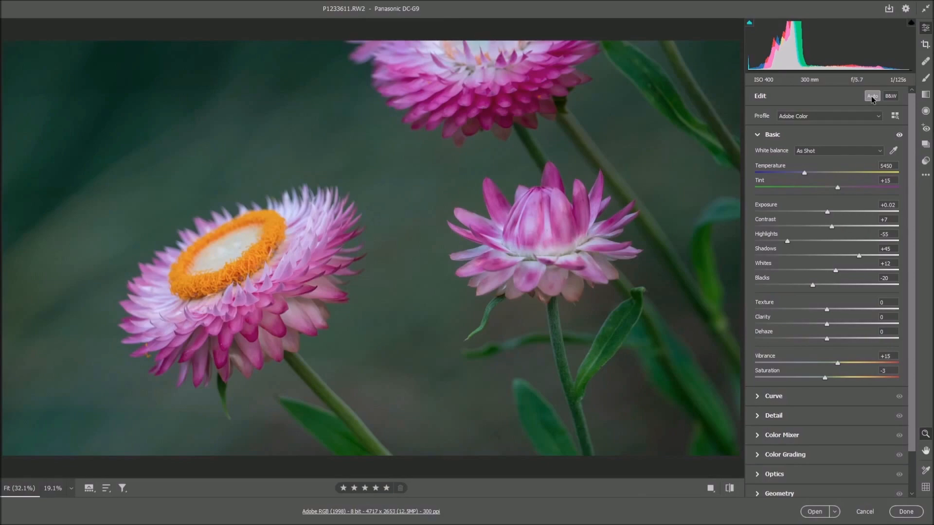
{"action": "left_click", "coordinate": [871, 95]}
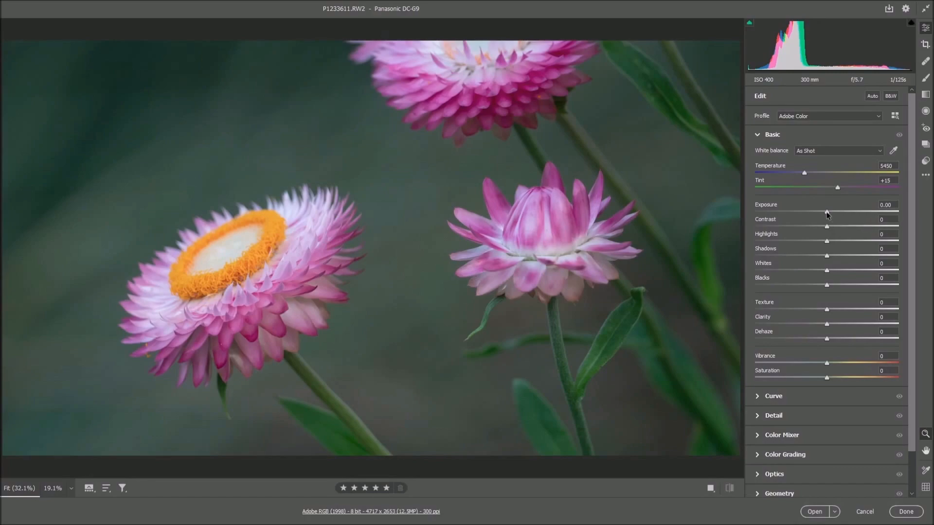
Set Exposure to +0.25, Whites to +29 and Blacks to -16, using the clipping preview for the end points.
{"action": "left_click_drag", "start_coordinate": [827, 214], "coordinate": [830, 216]}
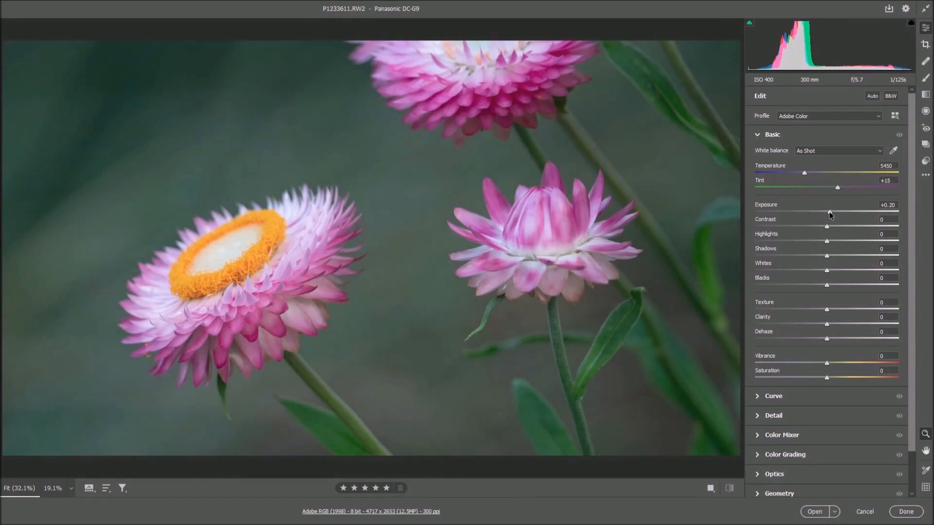
{"action": "left_click_drag", "start_coordinate": [830, 215], "coordinate": [831, 215]}
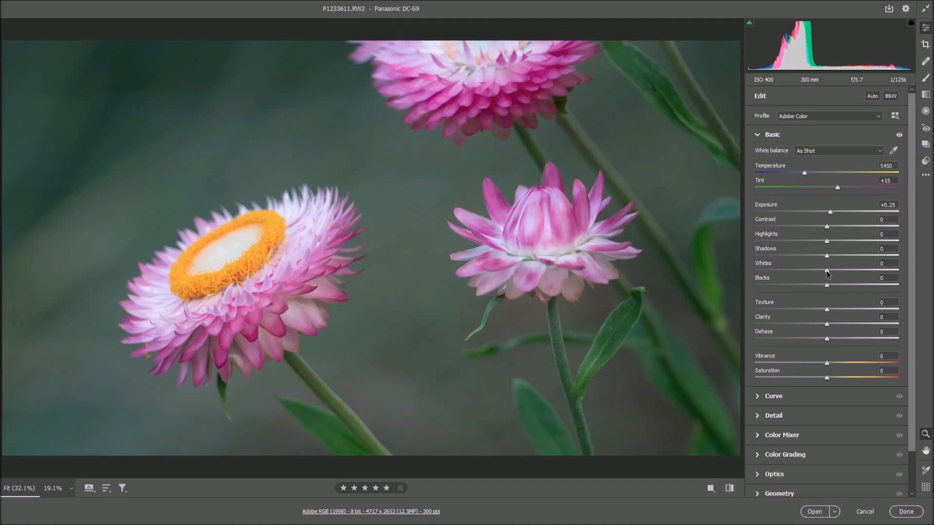
{"action": "mouse_move", "coordinate": [828, 274]}
{"action": "left_mouse_down", "text": "alt"}
{"action": "mouse_move", "coordinate": [848, 272]}
{"action": "mouse_move", "coordinate": [817, 287]}
{"action": "left_mouse_up", "text": "alt"}
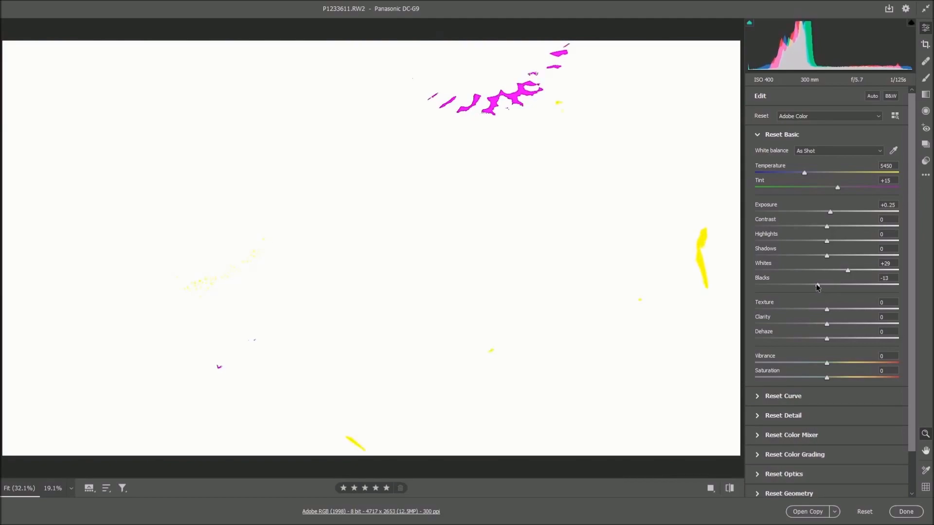
{"action": "left_click_drag", "start_coordinate": [817, 286], "coordinate": [814, 288], "text": "alt"}
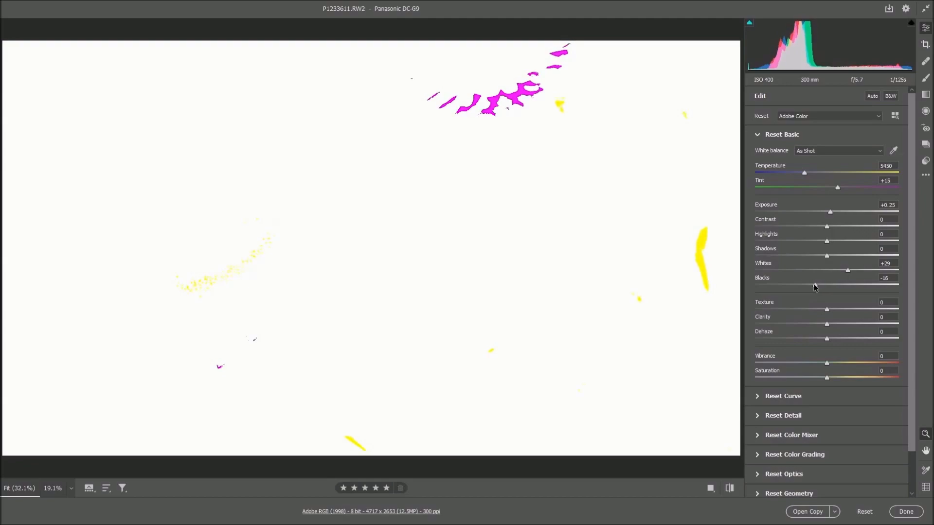
{"action": "left_click_drag", "start_coordinate": [816, 288], "coordinate": [815, 287], "text": "alt"}
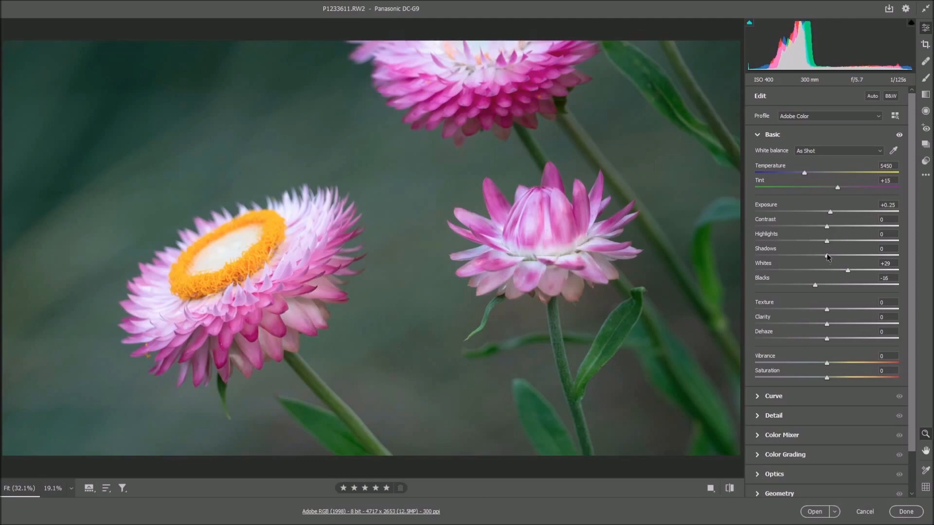
Set Shadows to +23, Highlights to -22 and Contrast to +15 for the whole photo.
{"action": "left_click_drag", "start_coordinate": [827, 256], "coordinate": [845, 258]}
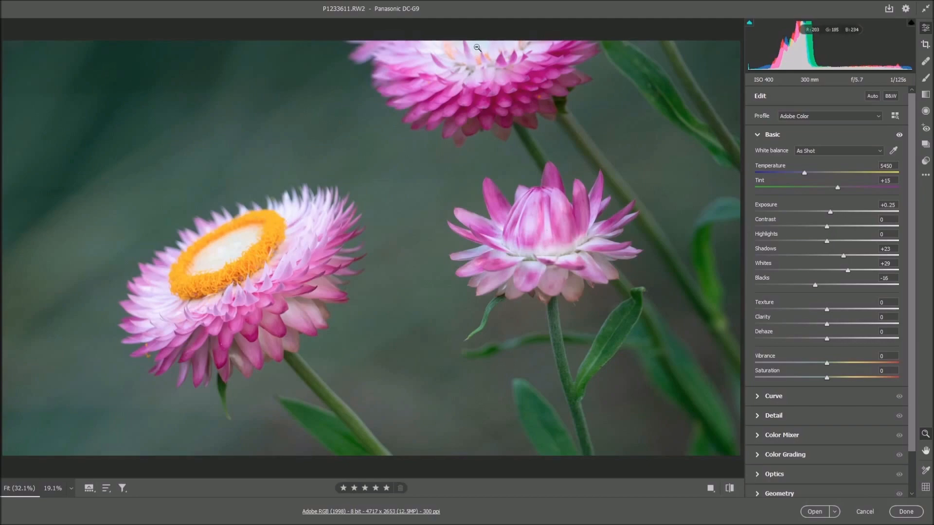
{"action": "left_click_drag", "start_coordinate": [827, 241], "coordinate": [810, 241]}
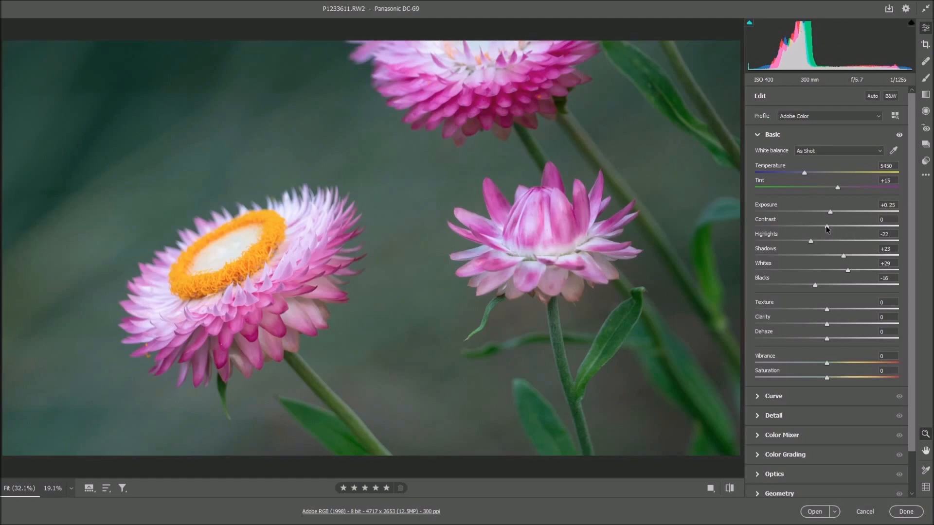
{"action": "left_click_drag", "start_coordinate": [827, 227], "coordinate": [838, 229]}
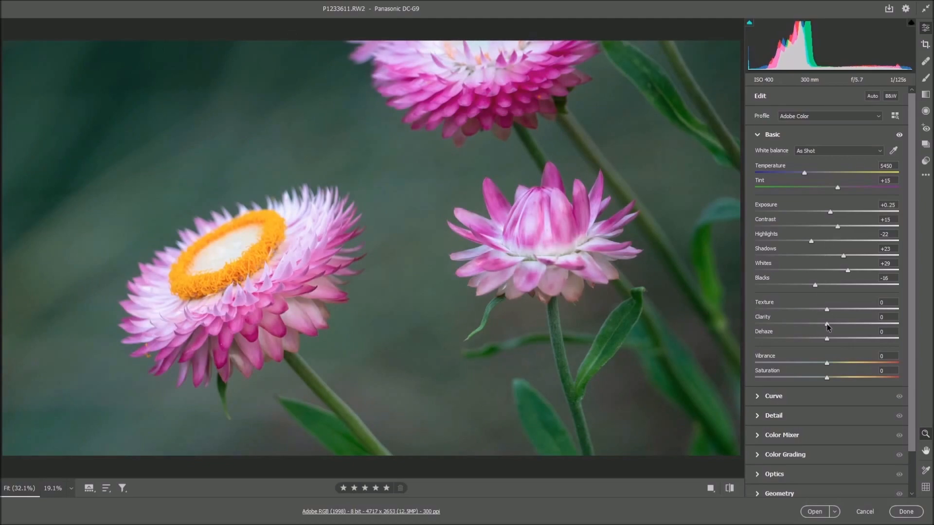
Set Clarity to +16 and Vibrance to +12, comparing the edit with the original settings in between.
{"action": "left_click_drag", "start_coordinate": [828, 327], "coordinate": [839, 327]}
{"action": "left_click_drag", "start_coordinate": [838, 326], "coordinate": [839, 326]}
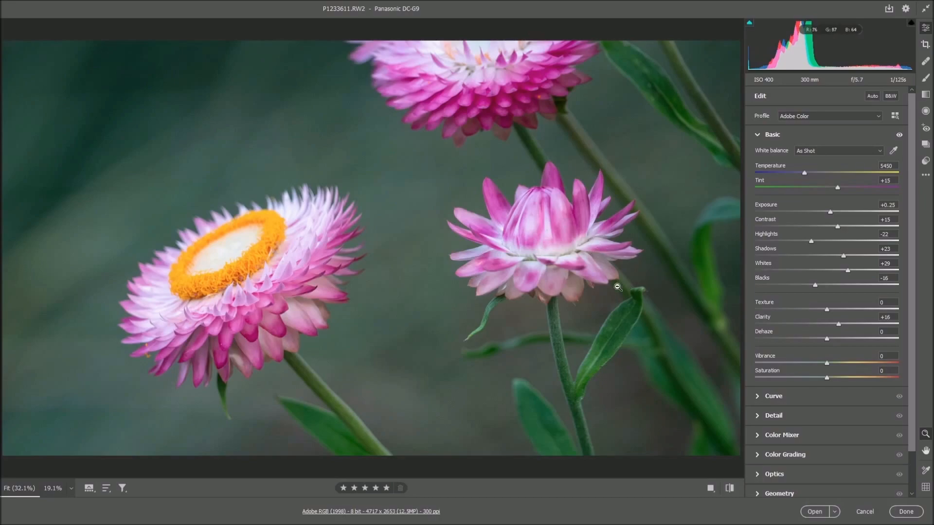
{"action": "left_click", "coordinate": [729, 489]}
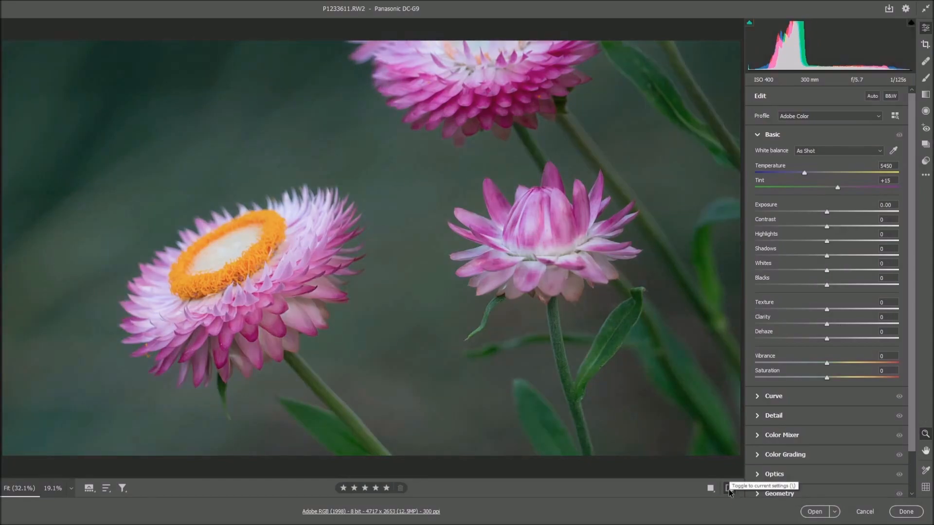
{"action": "left_click", "coordinate": [729, 489]}
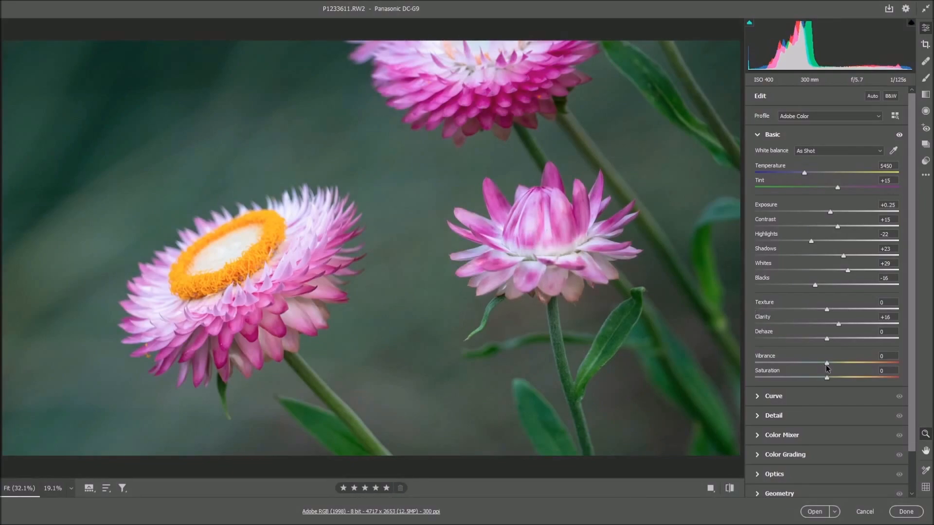
{"action": "left_click_drag", "start_coordinate": [827, 364], "coordinate": [835, 364]}
Try the Daylight and Shade white balance presets, and return to As Shot.
{"action": "left_click", "coordinate": [882, 151]}
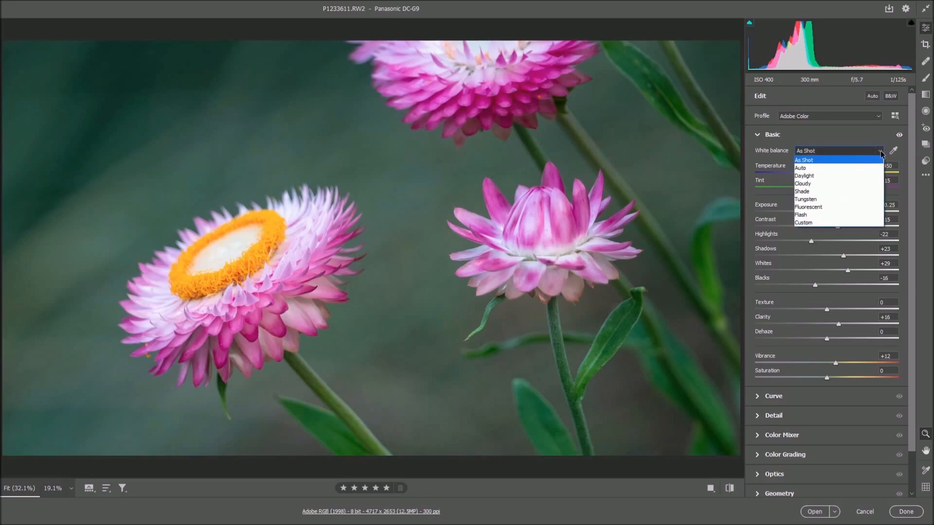
{"action": "left_click", "coordinate": [840, 177]}
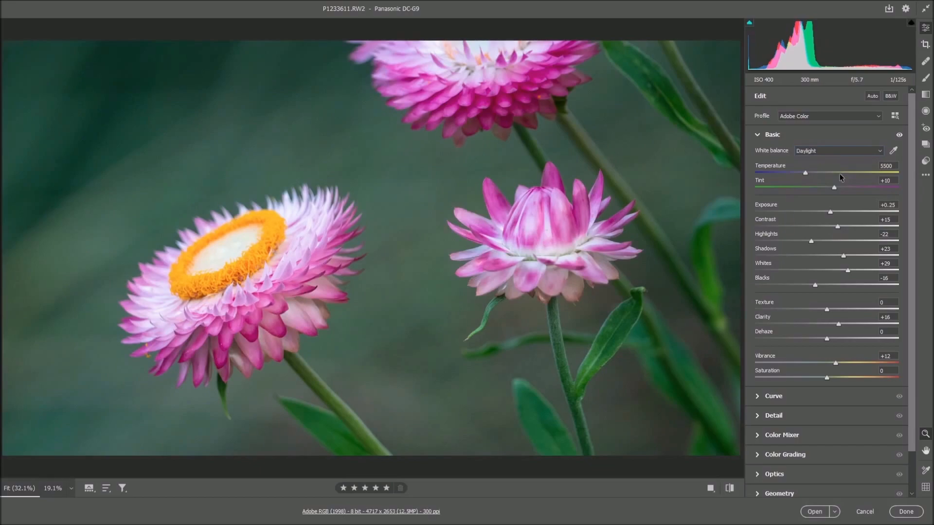
{"action": "left_click", "coordinate": [880, 151]}
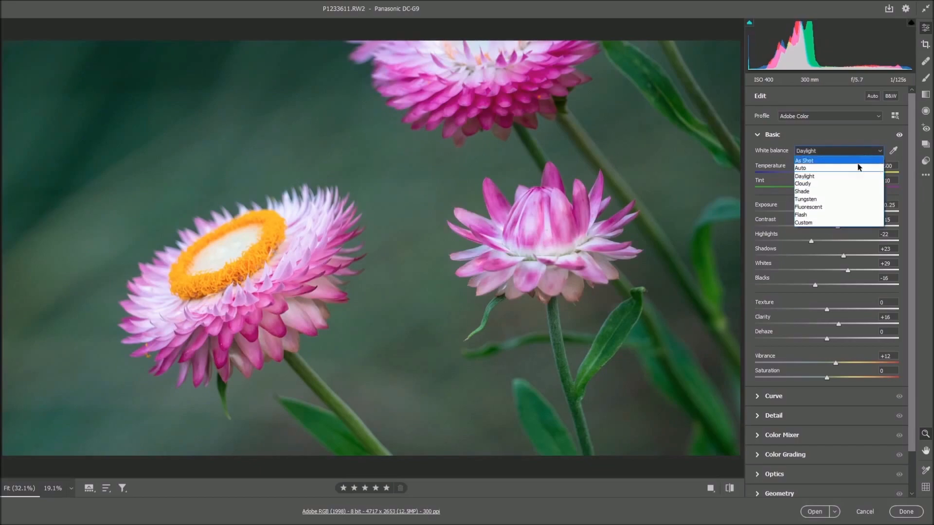
{"action": "left_click", "coordinate": [846, 192]}
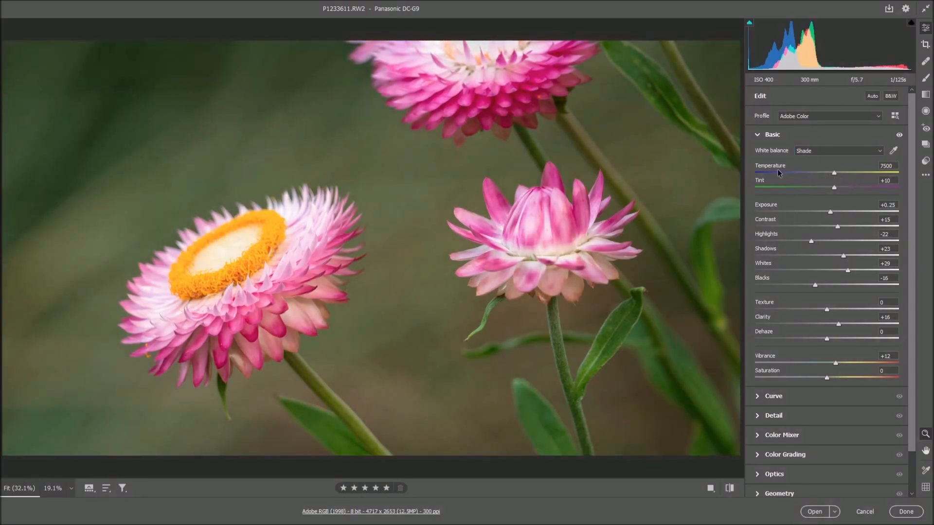
{"action": "left_click", "coordinate": [881, 152]}
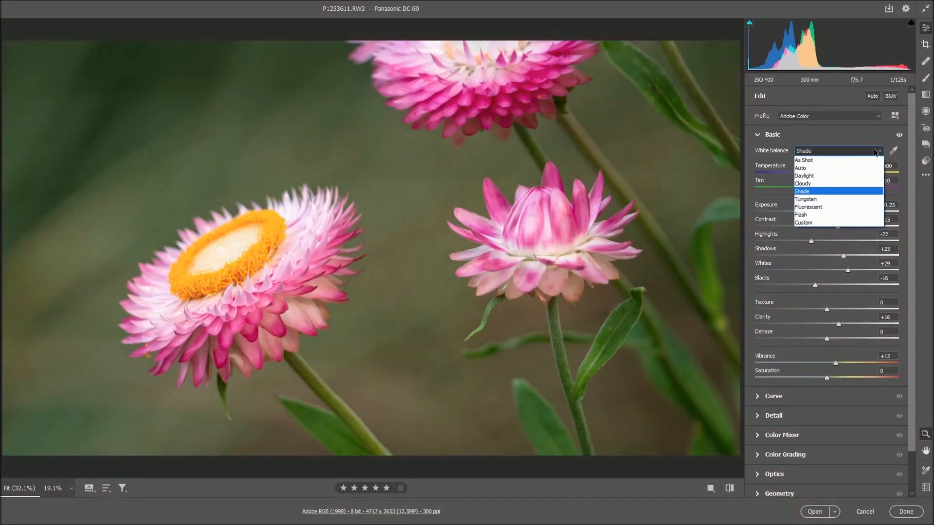
{"action": "left_click", "coordinate": [827, 159]}
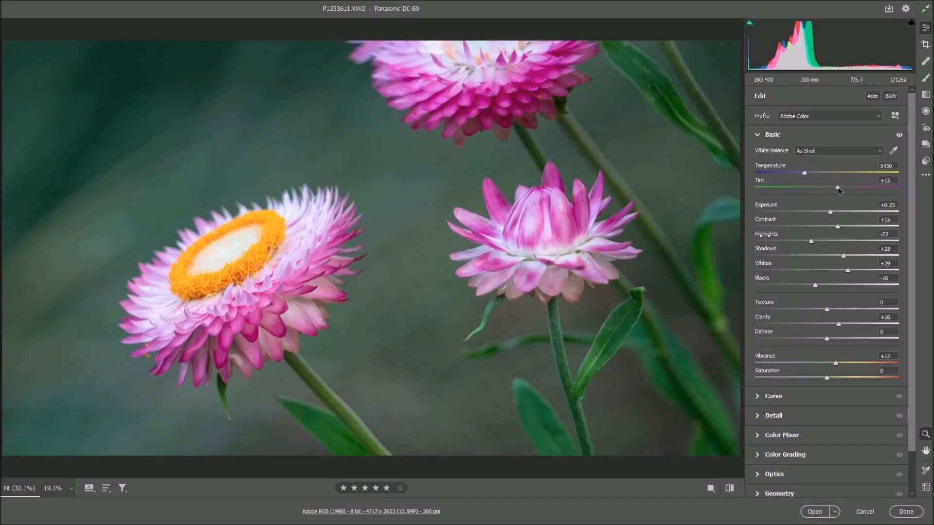
Fine-tune the white balance with Tint at +10 and Temperature at 6050.
{"action": "left_click_drag", "start_coordinate": [839, 190], "coordinate": [836, 190]}
{"action": "left_click_drag", "start_coordinate": [835, 191], "coordinate": [835, 191]}
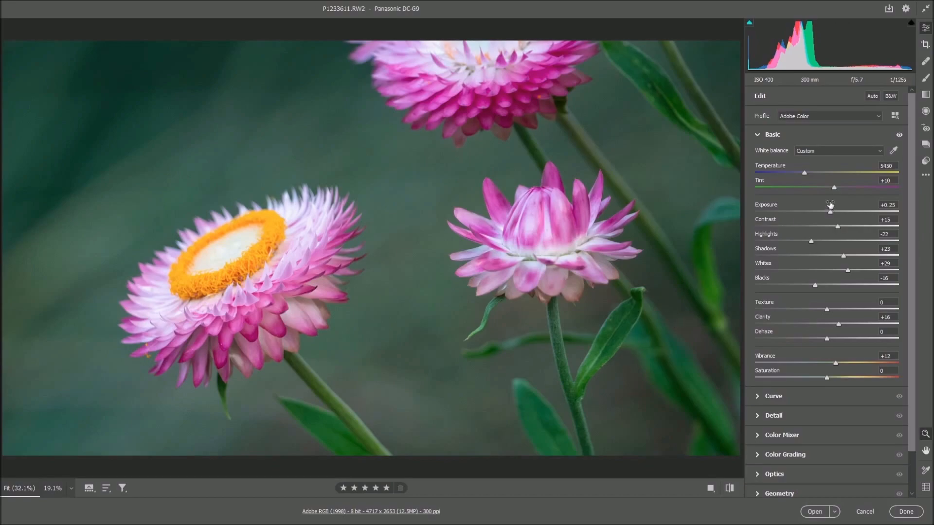
{"action": "left_click_drag", "start_coordinate": [805, 174], "coordinate": [812, 175]}
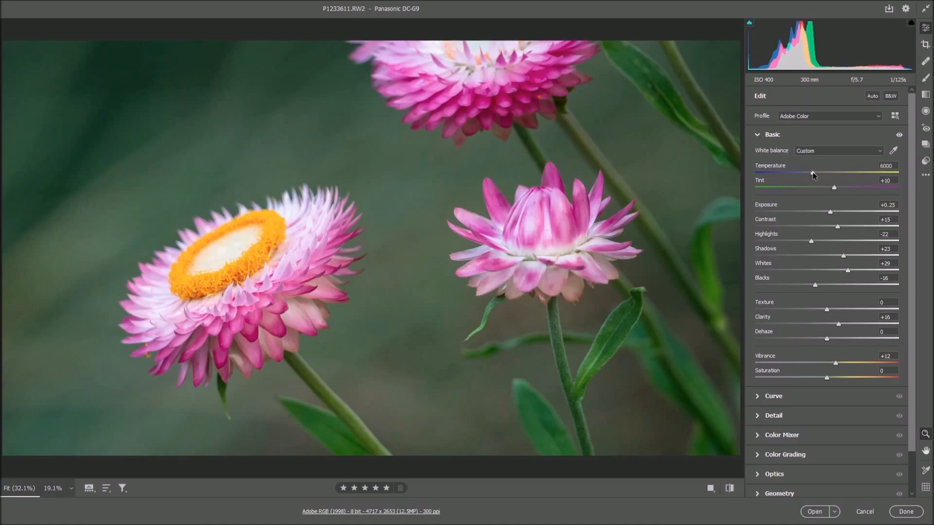
{"action": "left_click_drag", "start_coordinate": [813, 173], "coordinate": [814, 174]}
Paint a size 6 adjustment brush mask over the left flower's pale petals and orange centre, with the mask overlay shown.
{"action": "left_click", "coordinate": [926, 79]}
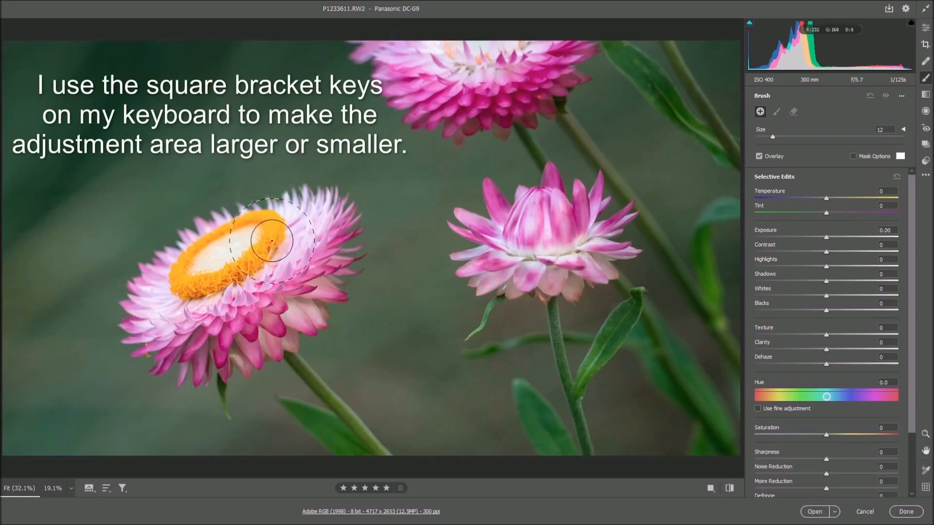
{"action": "key", "text": "bracketleft"}
{"action": "key", "text": "bracketleft"}
{"action": "key", "text": "bracketleft"}
{"action": "key", "text": "bracketleft"}
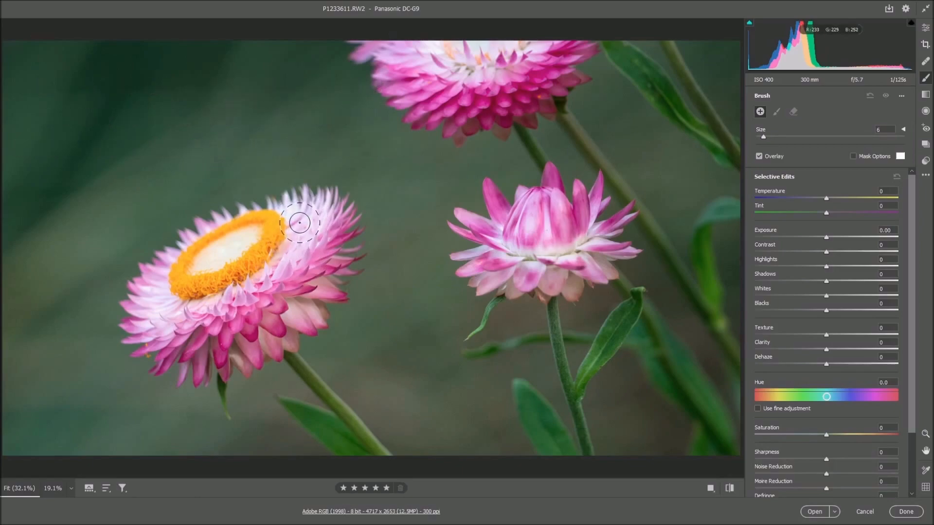
{"action": "mouse_move", "coordinate": [299, 223]}
{"action": "left_mouse_down"}
{"action": "mouse_move", "coordinate": [234, 250]}
{"action": "mouse_move", "coordinate": [308, 217]}
{"action": "mouse_move", "coordinate": [225, 253]}
{"action": "mouse_move", "coordinate": [286, 241]}
{"action": "mouse_move", "coordinate": [307, 217]}
{"action": "mouse_move", "coordinate": [239, 251]}
{"action": "mouse_move", "coordinate": [307, 227]}
{"action": "left_mouse_up"}
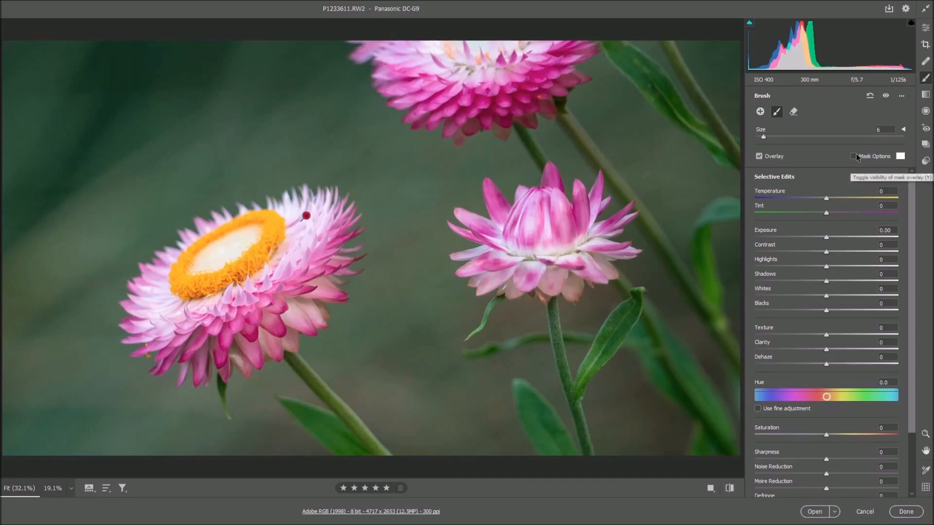
{"action": "left_click", "coordinate": [853, 156]}
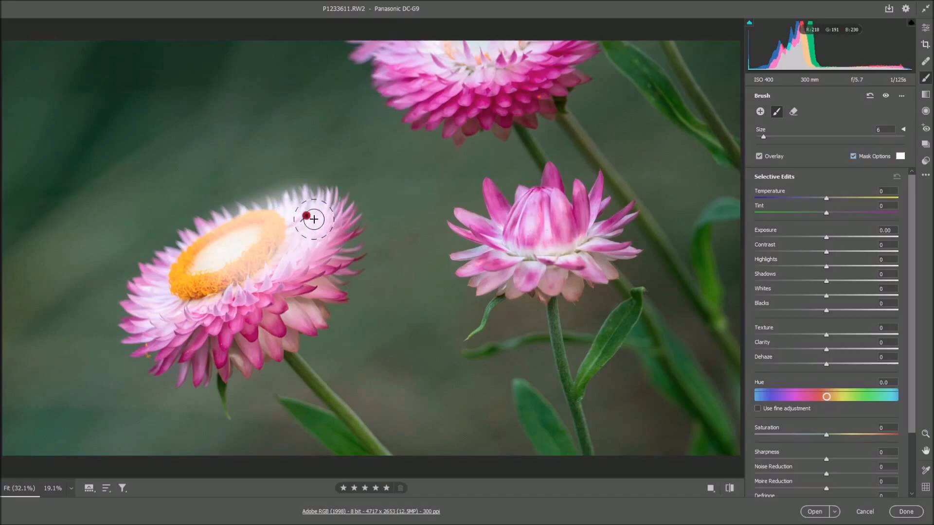
{"action": "mouse_move", "coordinate": [279, 237]}
{"action": "left_mouse_down"}
{"action": "mouse_move", "coordinate": [227, 273]}
{"action": "mouse_move", "coordinate": [278, 261]}
{"action": "mouse_move", "coordinate": [307, 237]}
{"action": "mouse_move", "coordinate": [238, 269]}
{"action": "mouse_move", "coordinate": [280, 228]}
{"action": "mouse_move", "coordinate": [277, 209]}
{"action": "left_mouse_up"}
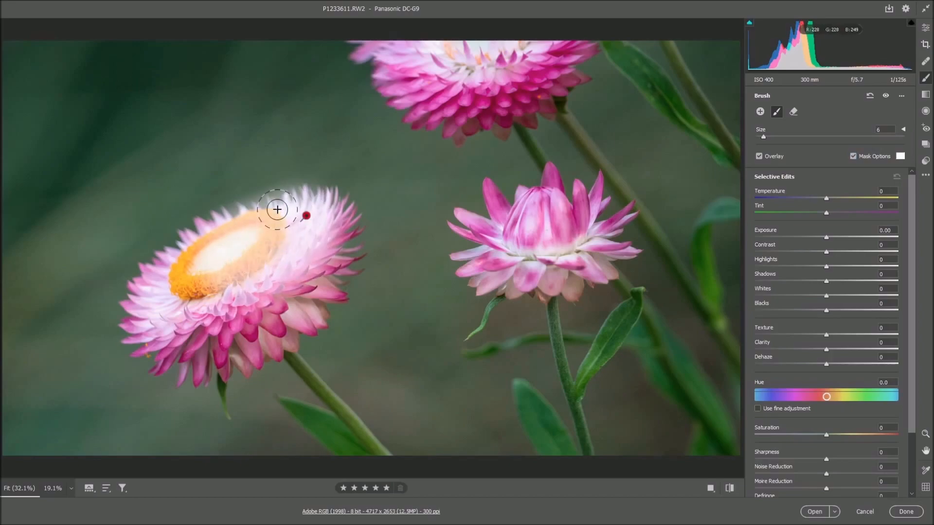
Erase the mask spill from the background above the left flower with a size 5 eraser, and hide the mask overlay.
{"action": "left_click", "coordinate": [794, 112]}
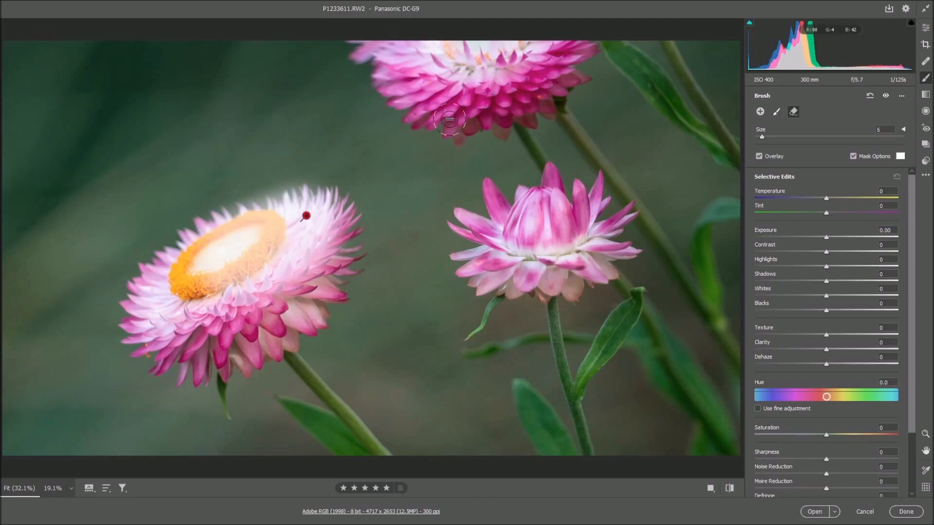
{"action": "mouse_move", "coordinate": [309, 166]}
{"action": "left_mouse_down"}
{"action": "mouse_move", "coordinate": [270, 187]}
{"action": "mouse_move", "coordinate": [216, 195]}
{"action": "mouse_move", "coordinate": [257, 194]}
{"action": "mouse_move", "coordinate": [323, 173]}
{"action": "mouse_move", "coordinate": [284, 170]}
{"action": "mouse_move", "coordinate": [218, 193]}
{"action": "mouse_move", "coordinate": [323, 176]}
{"action": "mouse_move", "coordinate": [254, 185]}
{"action": "mouse_move", "coordinate": [294, 176]}
{"action": "mouse_move", "coordinate": [356, 138]}
{"action": "left_mouse_up"}
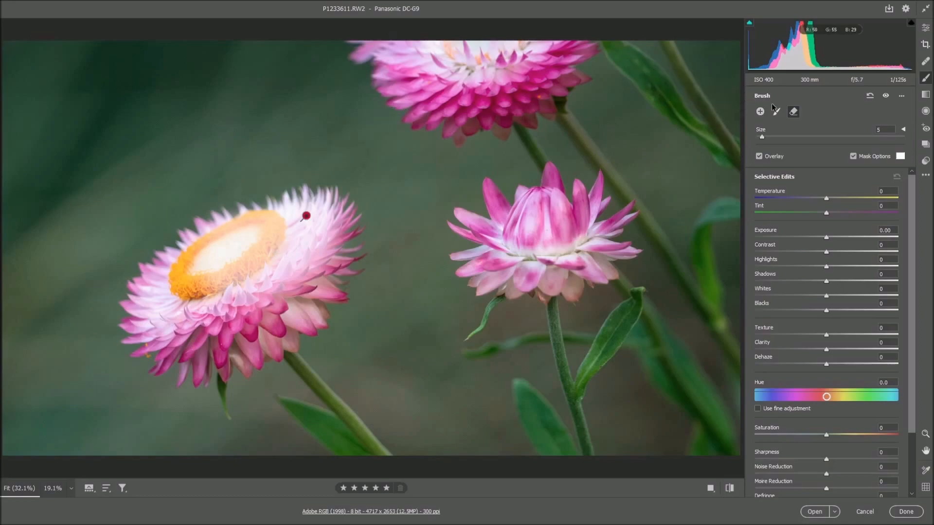
{"action": "left_click", "coordinate": [854, 156]}
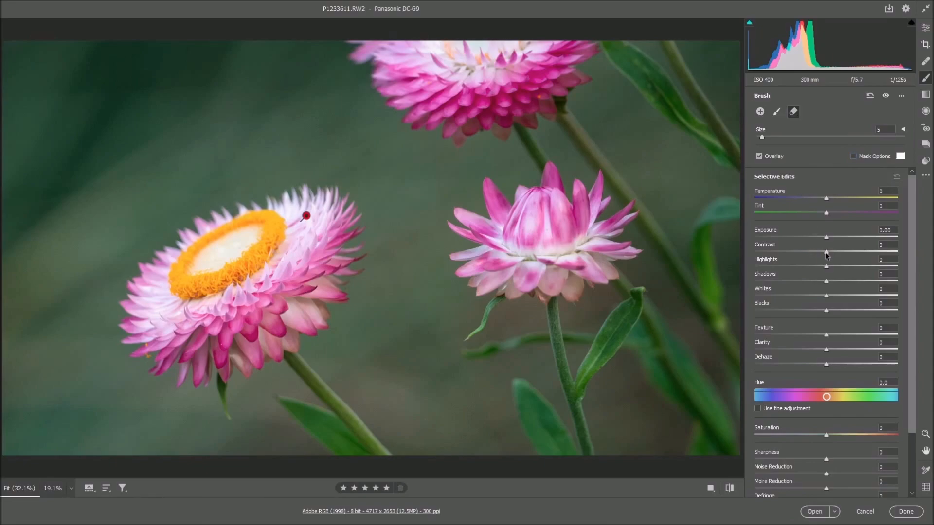
Set the brushed area's Highlights to -16, Contrast to +9 and Clarity to +12.
{"action": "left_click_drag", "start_coordinate": [826, 269], "coordinate": [822, 269]}
{"action": "left_click_drag", "start_coordinate": [821, 269], "coordinate": [831, 252]}
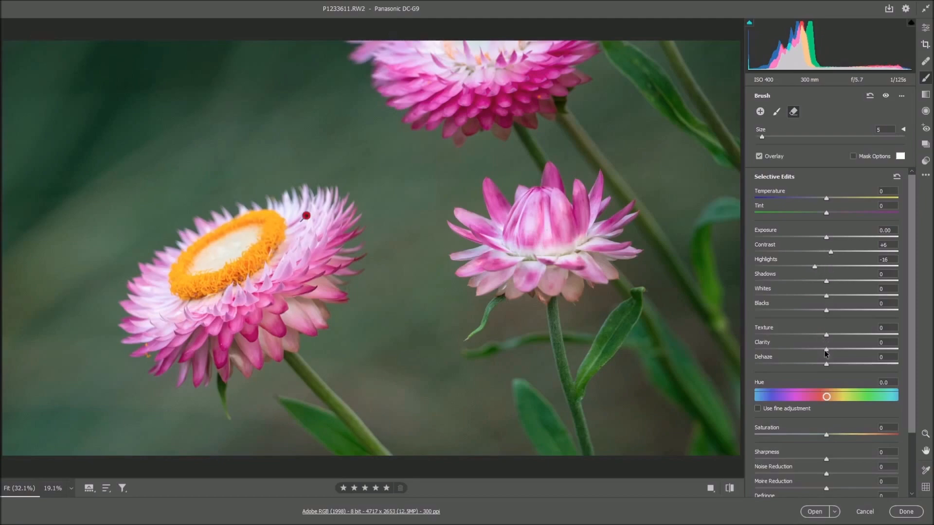
{"action": "left_click_drag", "start_coordinate": [826, 349], "coordinate": [832, 349]}
{"action": "left_click_drag", "start_coordinate": [833, 351], "coordinate": [834, 351]}
{"action": "left_click_drag", "start_coordinate": [830, 253], "coordinate": [833, 253]}
Extend the brush mask over the pale centre of the upper flower using the mask overlay, and return to the global edit settings.
{"action": "mouse_move", "coordinate": [529, 49]}
{"action": "left_mouse_down"}
{"action": "mouse_move", "coordinate": [421, 39]}
{"action": "mouse_move", "coordinate": [484, 53]}
{"action": "mouse_move", "coordinate": [527, 43]}
{"action": "mouse_move", "coordinate": [494, 57]}
{"action": "mouse_move", "coordinate": [433, 53]}
{"action": "mouse_move", "coordinate": [505, 57]}
{"action": "mouse_move", "coordinate": [542, 39]}
{"action": "mouse_move", "coordinate": [461, 55]}
{"action": "mouse_move", "coordinate": [426, 48]}
{"action": "mouse_move", "coordinate": [537, 46]}
{"action": "mouse_move", "coordinate": [444, 48]}
{"action": "mouse_move", "coordinate": [536, 49]}
{"action": "mouse_move", "coordinate": [449, 57]}
{"action": "mouse_move", "coordinate": [469, 51]}
{"action": "left_mouse_up"}
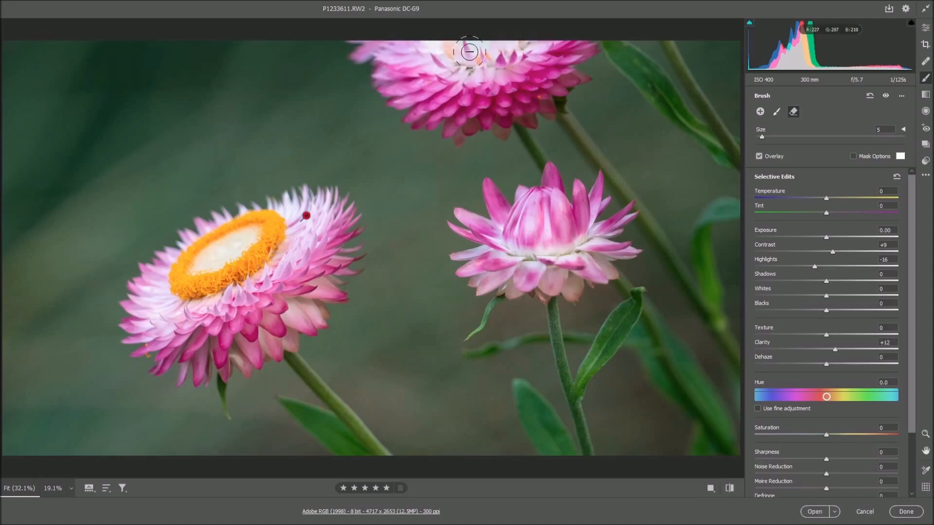
{"action": "left_click", "coordinate": [854, 156]}
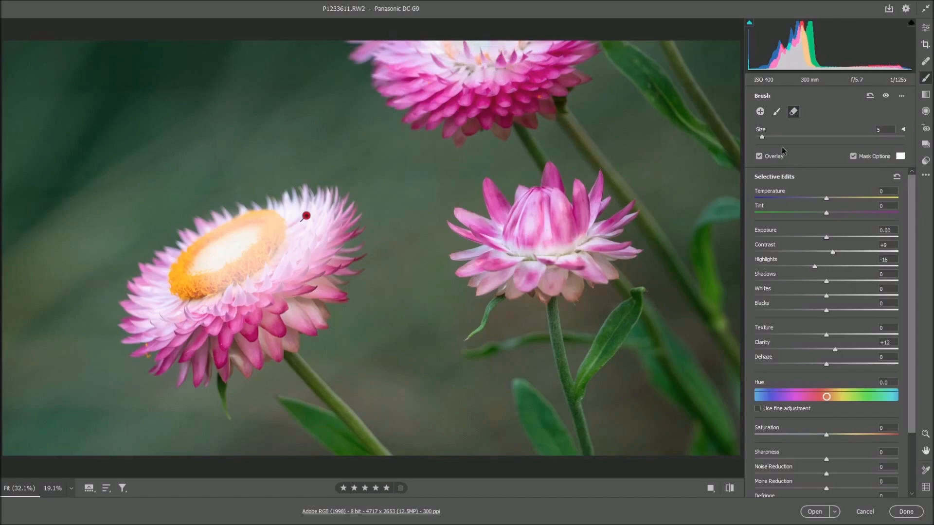
{"action": "left_click", "coordinate": [777, 113]}
{"action": "mouse_move", "coordinate": [533, 44]}
{"action": "left_mouse_down"}
{"action": "mouse_move", "coordinate": [487, 63]}
{"action": "mouse_move", "coordinate": [418, 45]}
{"action": "mouse_move", "coordinate": [470, 53]}
{"action": "mouse_move", "coordinate": [539, 41]}
{"action": "mouse_move", "coordinate": [422, 39]}
{"action": "mouse_move", "coordinate": [514, 43]}
{"action": "mouse_move", "coordinate": [434, 34]}
{"action": "mouse_move", "coordinate": [490, 50]}
{"action": "left_mouse_up"}
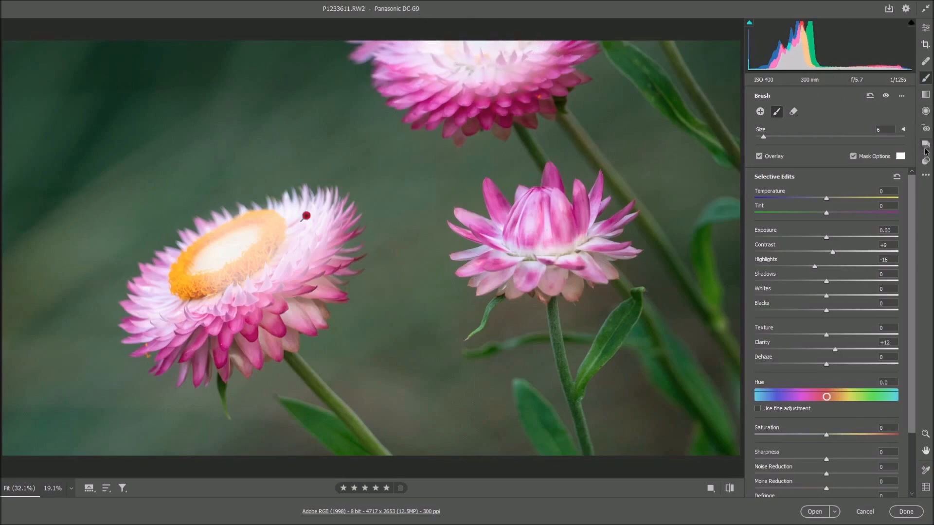
{"action": "left_click", "coordinate": [853, 156]}
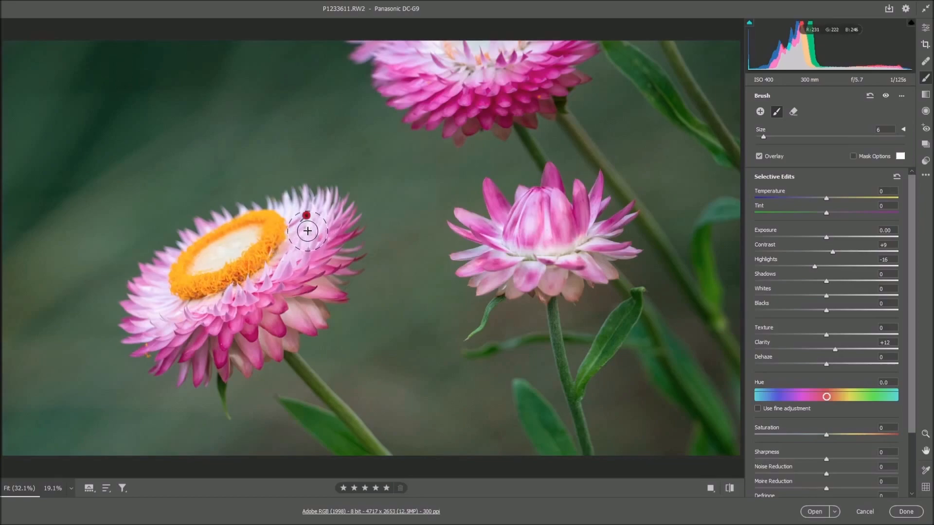
{"action": "left_click", "coordinate": [926, 29]}
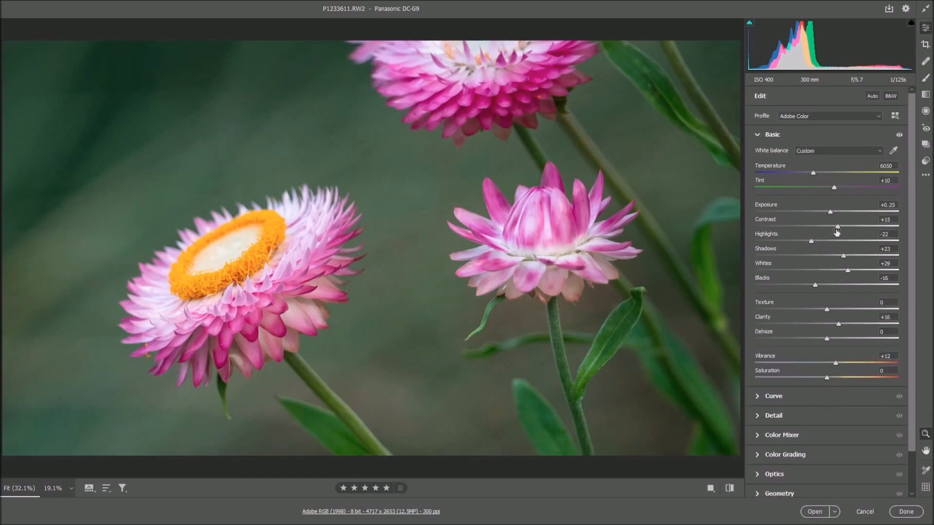
Set the photo's global Contrast to +22, Shadows to +18 and Vibrance to +16, and collapse the Basic settings.
{"action": "left_click_drag", "start_coordinate": [837, 227], "coordinate": [843, 225]}
{"action": "left_click_drag", "start_coordinate": [844, 258], "coordinate": [848, 257]}
{"action": "left_click_drag", "start_coordinate": [849, 257], "coordinate": [840, 258]}
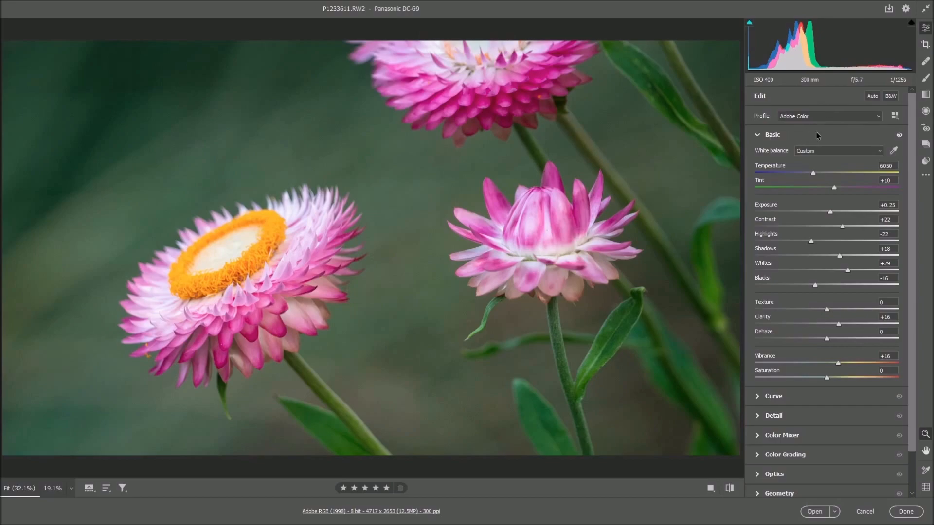
{"action": "left_click", "coordinate": [758, 134]}
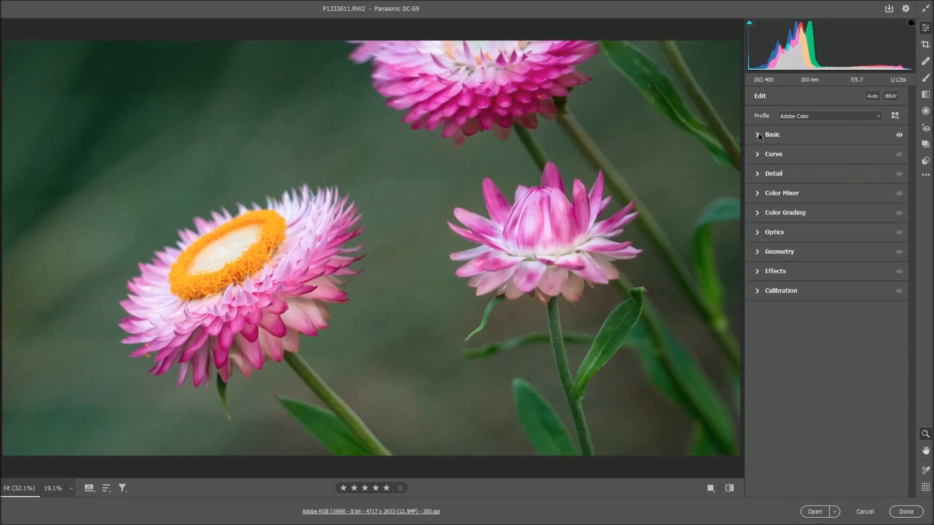
Set Noise Reduction to 18 and Sharpening to 54 while viewing at 100%, and compare the whole photo with its default settings.
{"action": "left_click", "coordinate": [757, 174]}
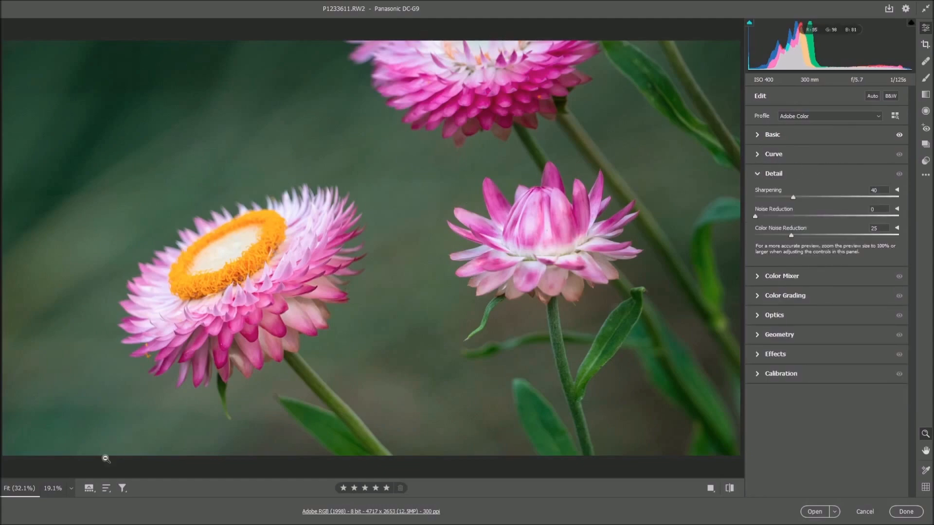
{"action": "left_click", "coordinate": [71, 488]}
{"action": "left_click", "coordinate": [93, 386]}
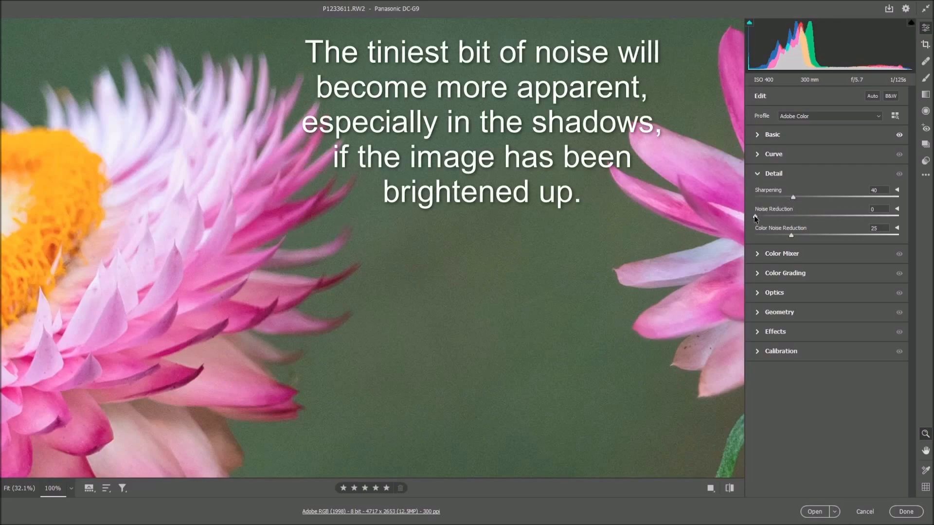
{"action": "left_click_drag", "start_coordinate": [764, 214], "coordinate": [773, 214]}
{"action": "left_click_drag", "start_coordinate": [780, 215], "coordinate": [781, 215]}
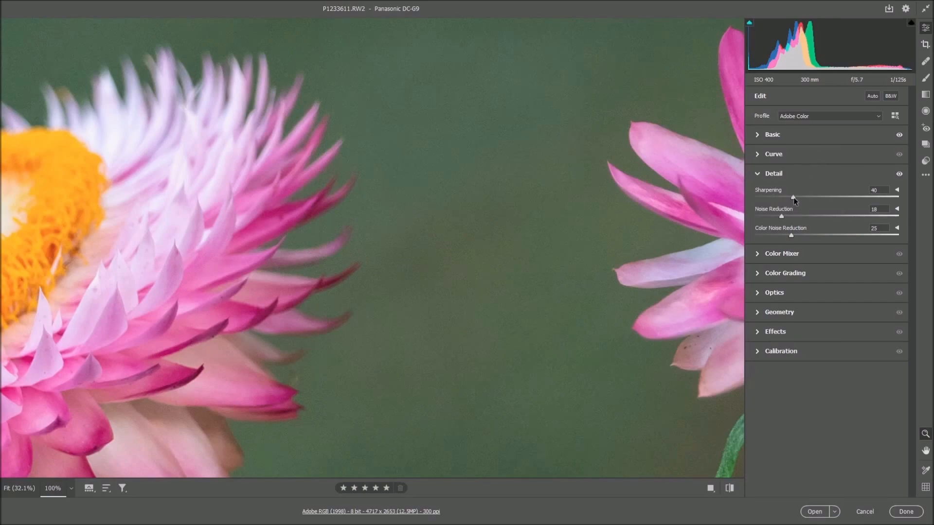
{"action": "left_click_drag", "start_coordinate": [793, 199], "coordinate": [806, 200]}
{"action": "left_click", "coordinate": [237, 188]}
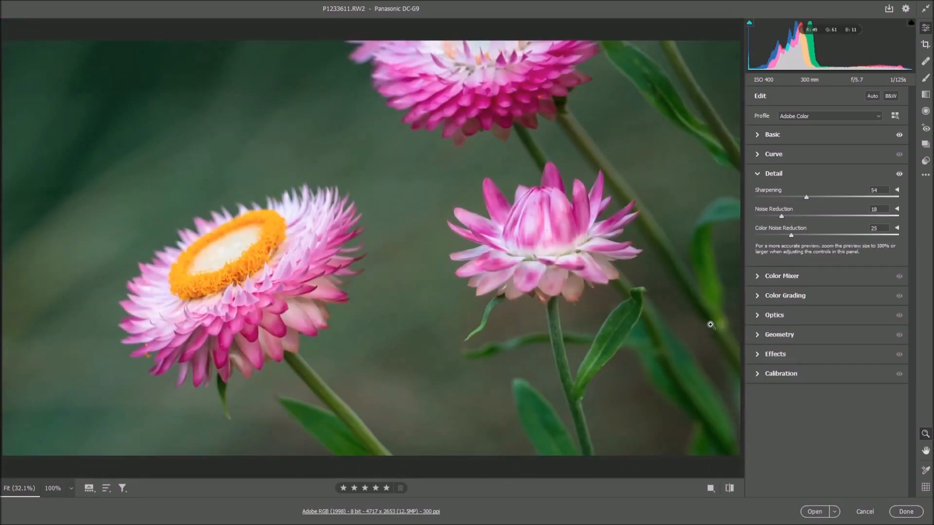
{"action": "left_click", "coordinate": [729, 490]}
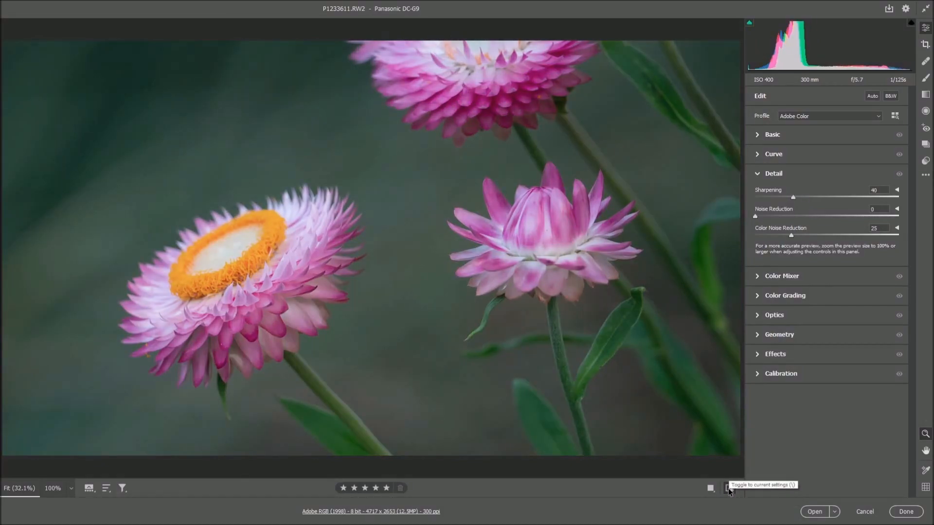
{"action": "left_click", "coordinate": [730, 489]}
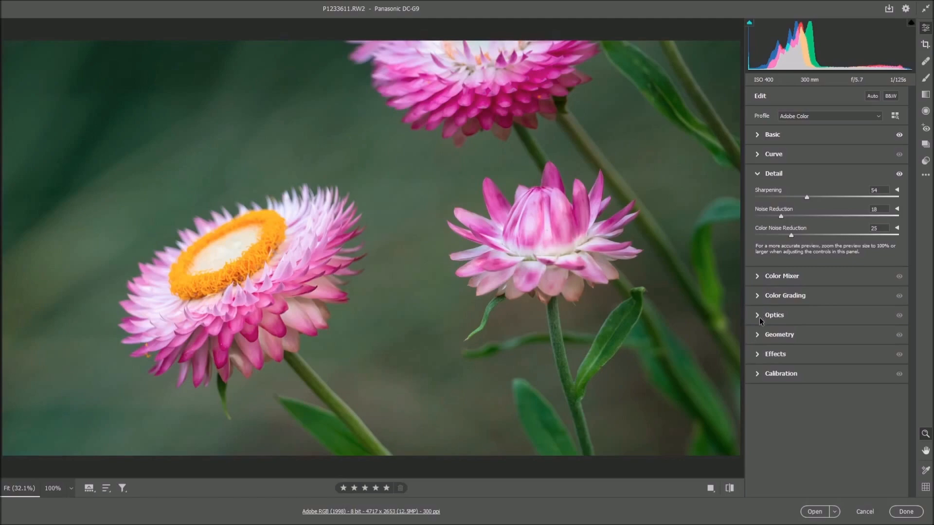
Add a vignette of -7 to the photo and open it in Photoshop.
{"action": "left_click", "coordinate": [757, 355]}
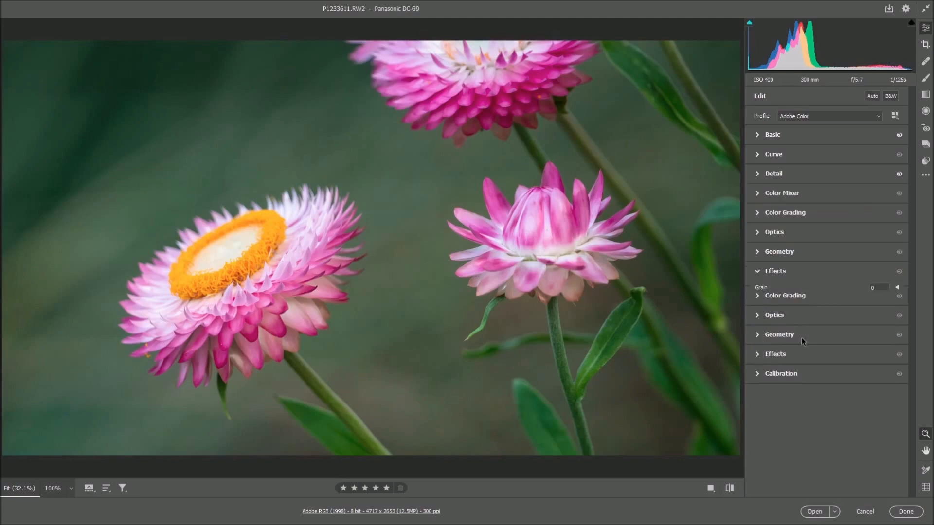
{"action": "left_click_drag", "start_coordinate": [827, 317], "coordinate": [821, 317]}
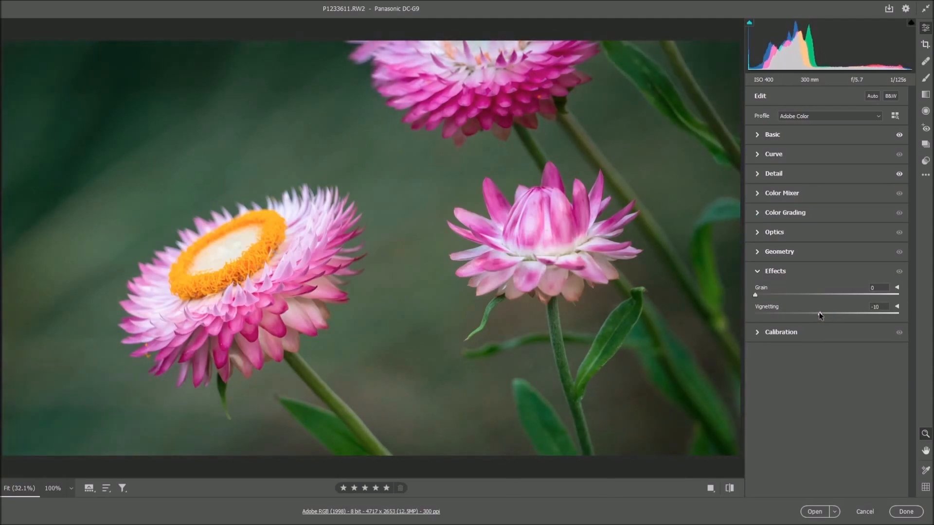
{"action": "left_click_drag", "start_coordinate": [822, 316], "coordinate": [822, 316]}
{"action": "double_click", "coordinate": [821, 315]}
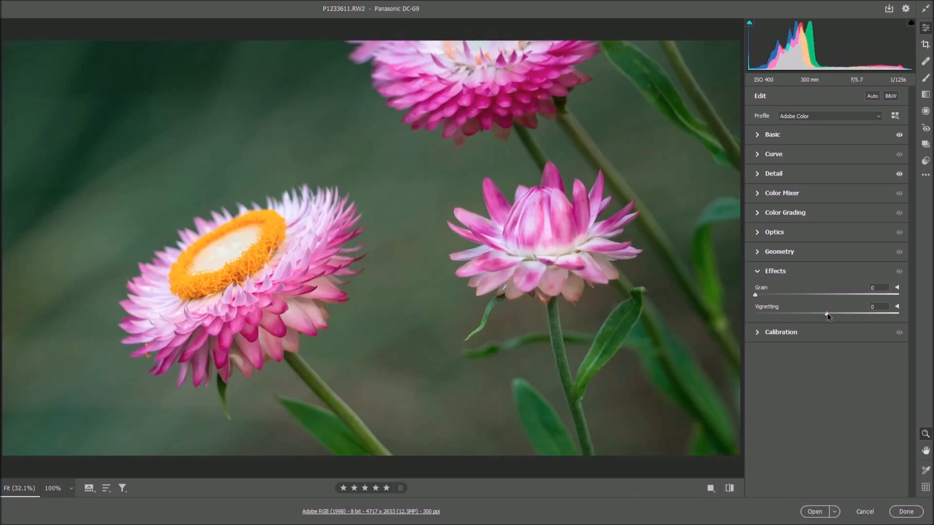
{"action": "left_click_drag", "start_coordinate": [828, 316], "coordinate": [824, 317]}
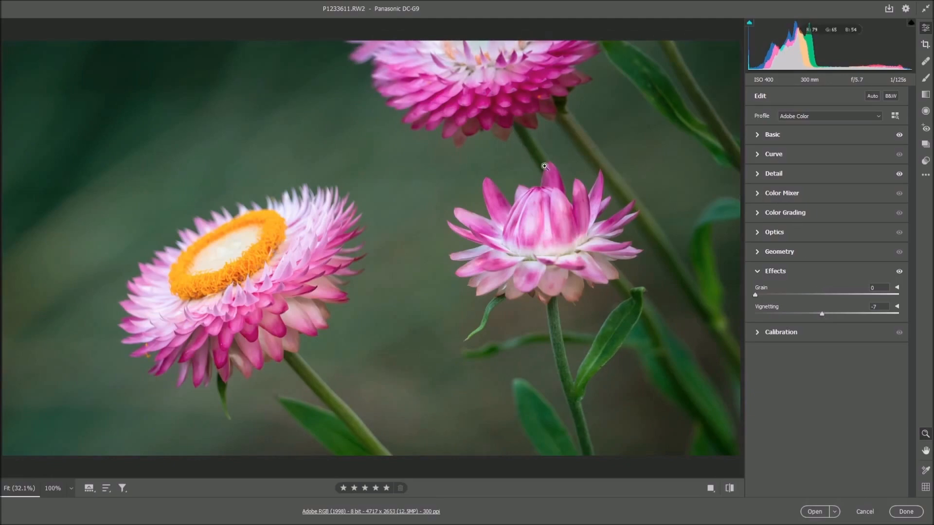
{"action": "left_click", "coordinate": [815, 512]}
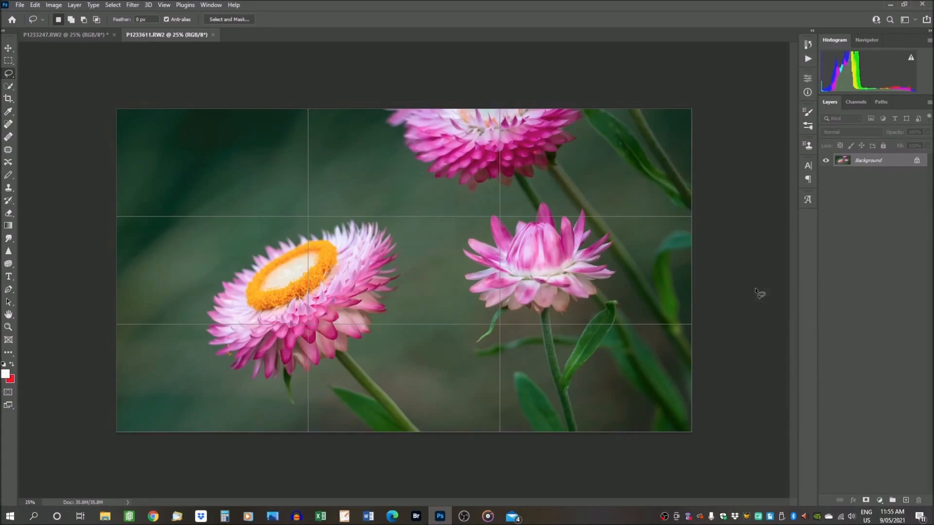
Try Auto Contrast on the pink flower photo and undo it.
{"action": "left_click", "coordinate": [54, 6]}
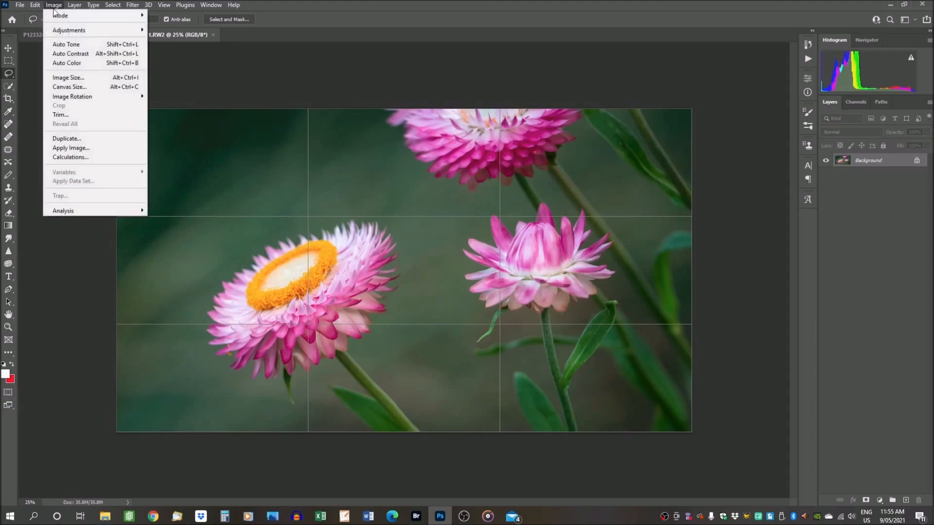
{"action": "left_click", "coordinate": [63, 54]}
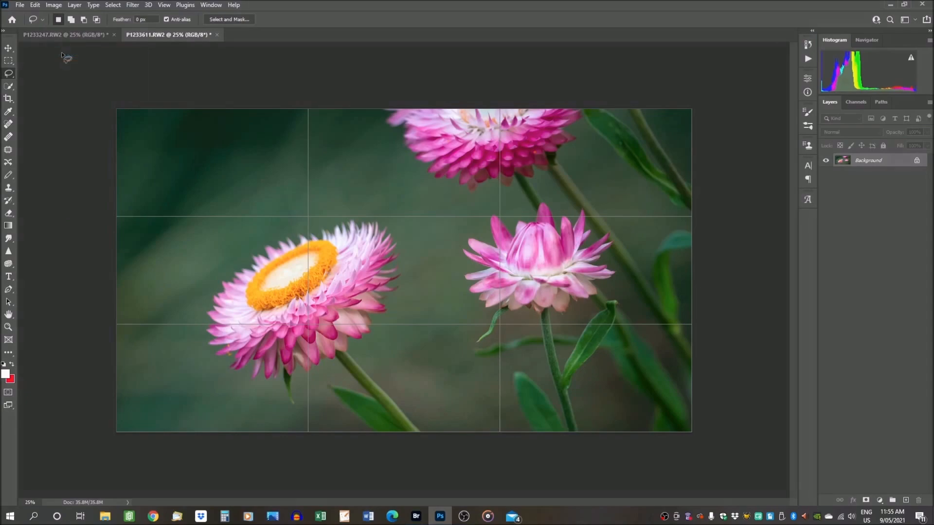
{"action": "left_click", "coordinate": [34, 6]}
{"action": "left_click", "coordinate": [39, 15]}
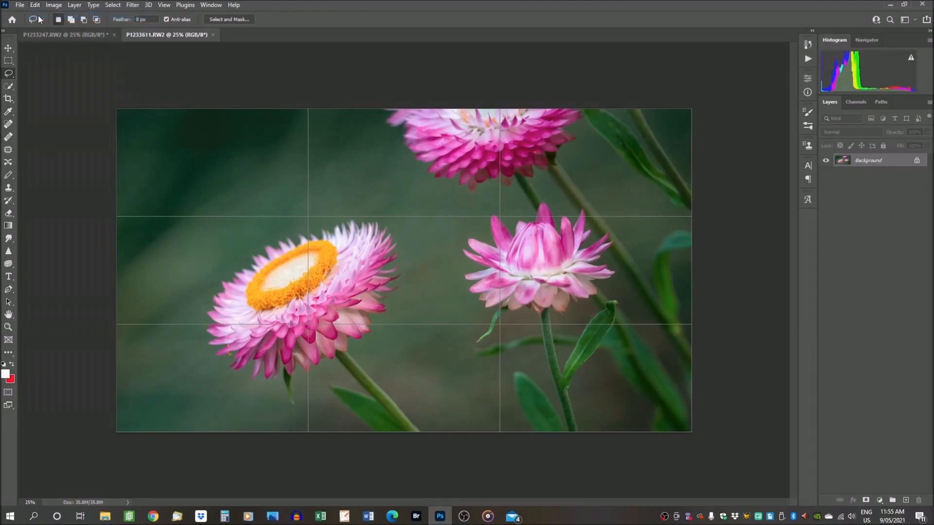
Try the automatic Levels correction on the pink flower photo and undo it.
{"action": "left_click", "coordinate": [53, 5]}
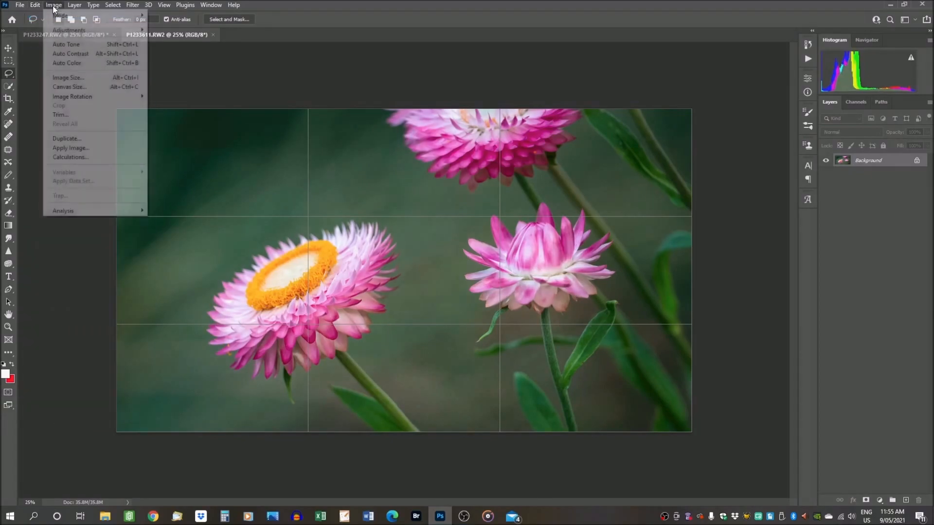
{"action": "mouse_move", "coordinate": [61, 32]}
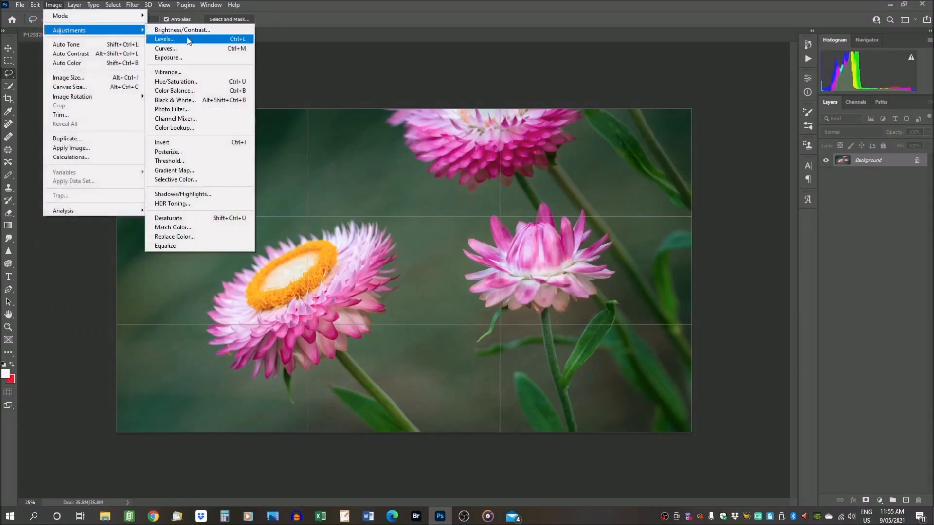
{"action": "left_click", "coordinate": [187, 39]}
{"action": "left_click", "coordinate": [899, 189]}
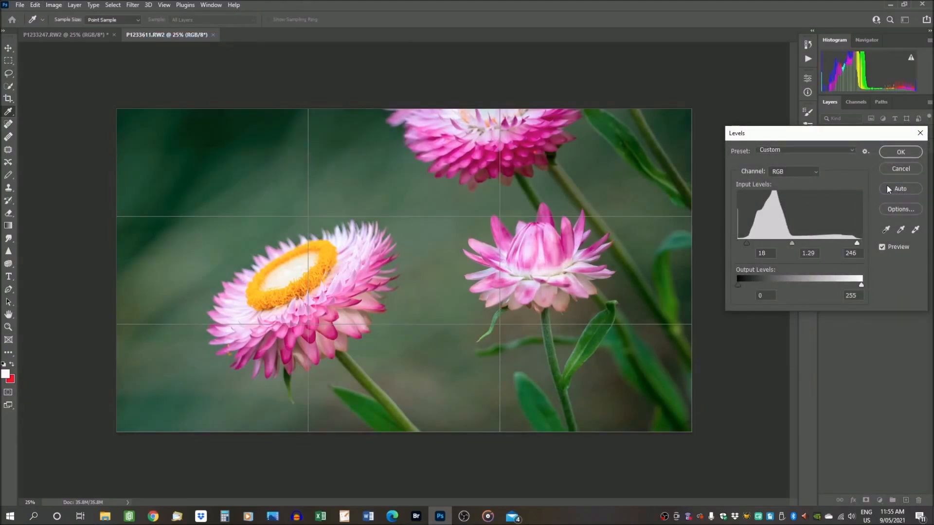
{"action": "left_click", "coordinate": [898, 153]}
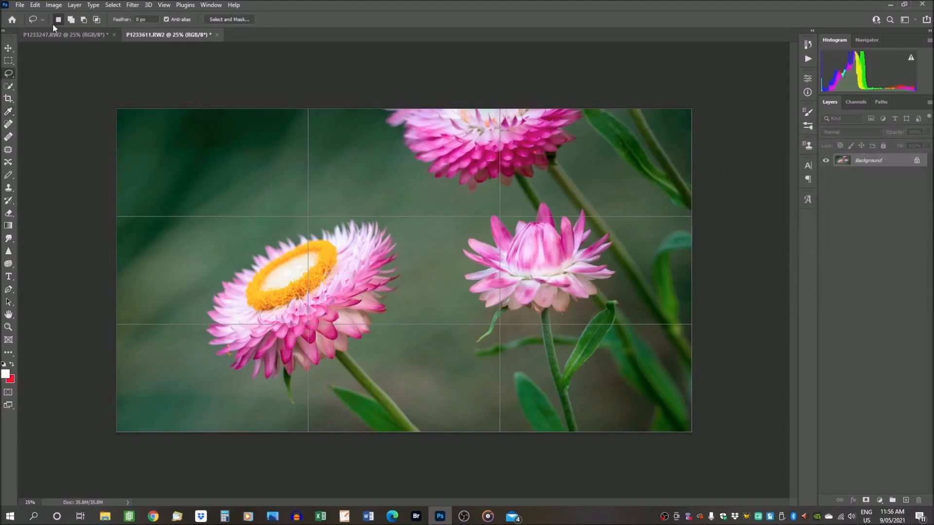
{"action": "left_click", "coordinate": [33, 8]}
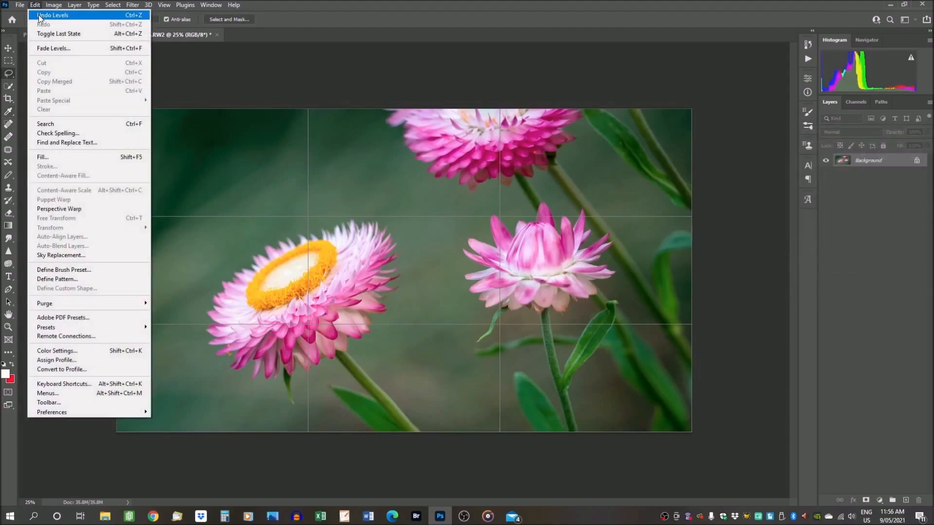
{"action": "left_click", "coordinate": [48, 14]}
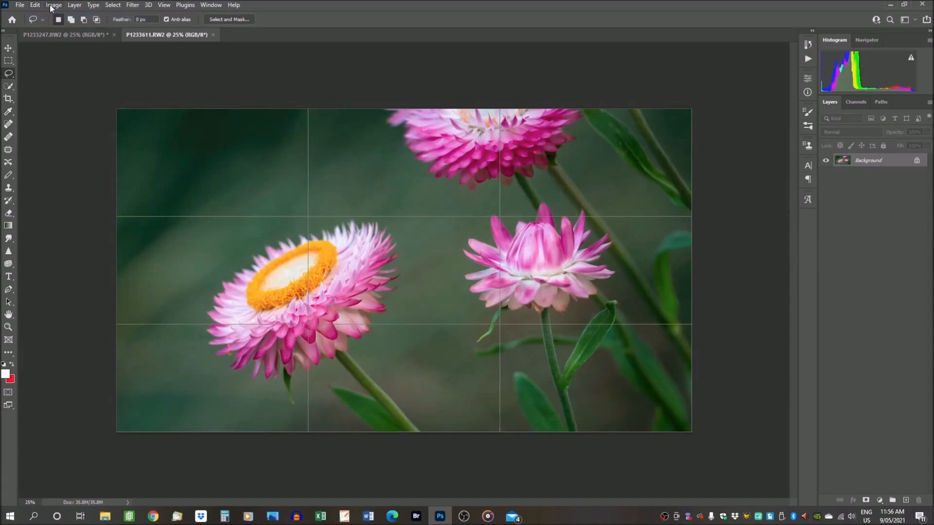
Apply Auto Contrast to the pink flower photo and resize the image to 2560 pixels wide.
{"action": "left_click", "coordinate": [52, 6]}
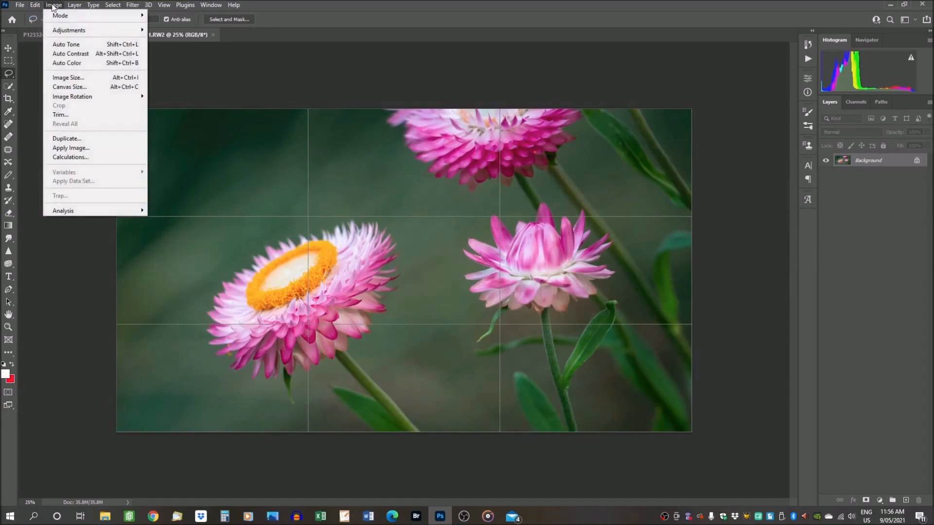
{"action": "left_click", "coordinate": [62, 55]}
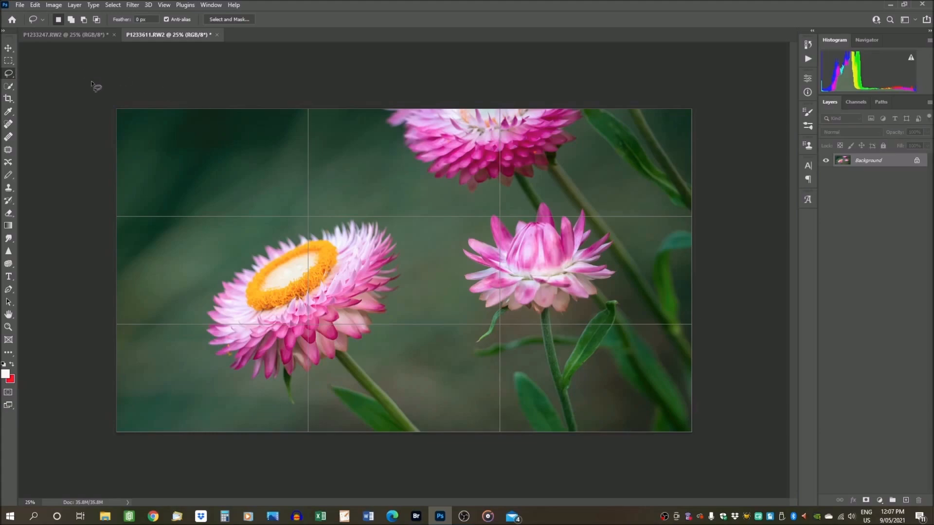
{"action": "left_click", "coordinate": [54, 6]}
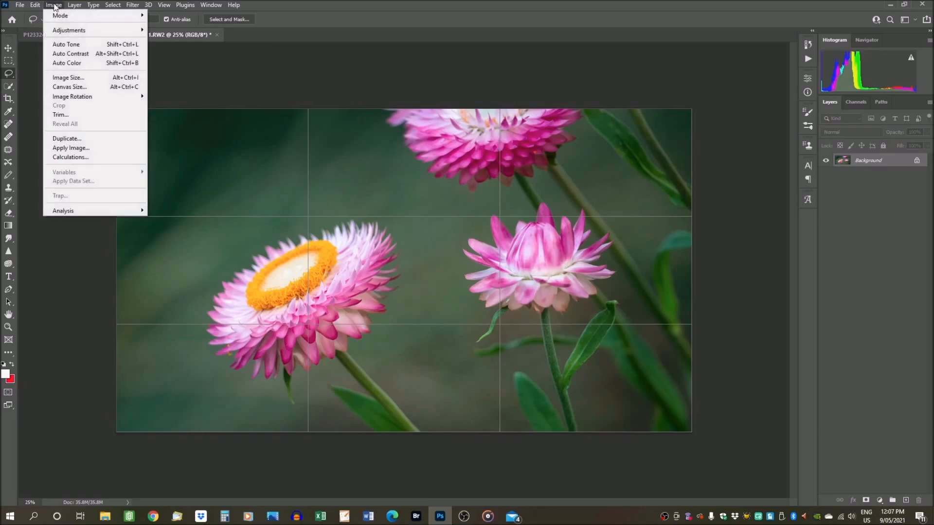
{"action": "left_click", "coordinate": [67, 79]}
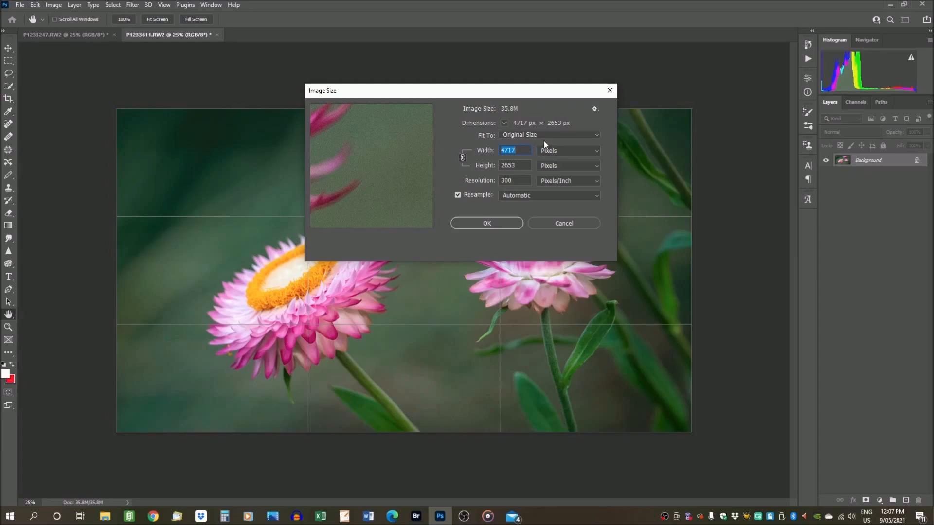
{"action": "type", "text": "2560"}
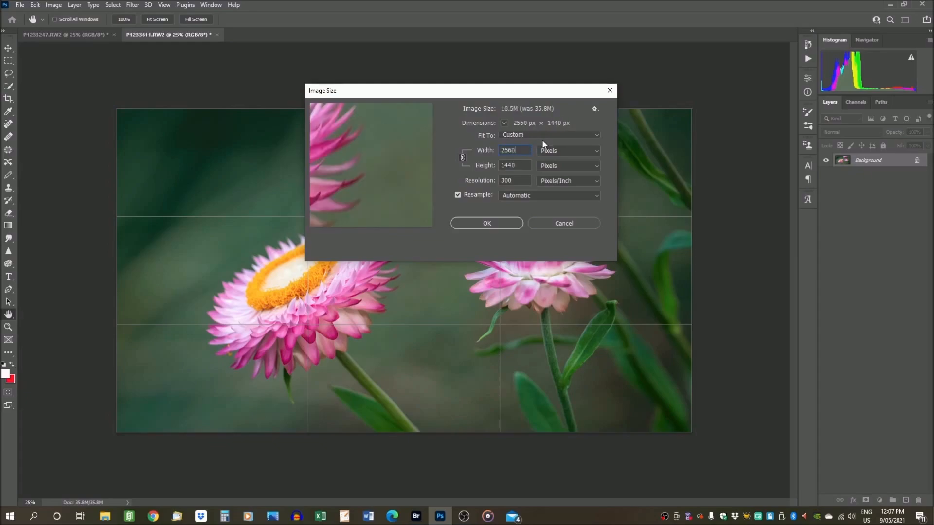
{"action": "left_click", "coordinate": [500, 222]}
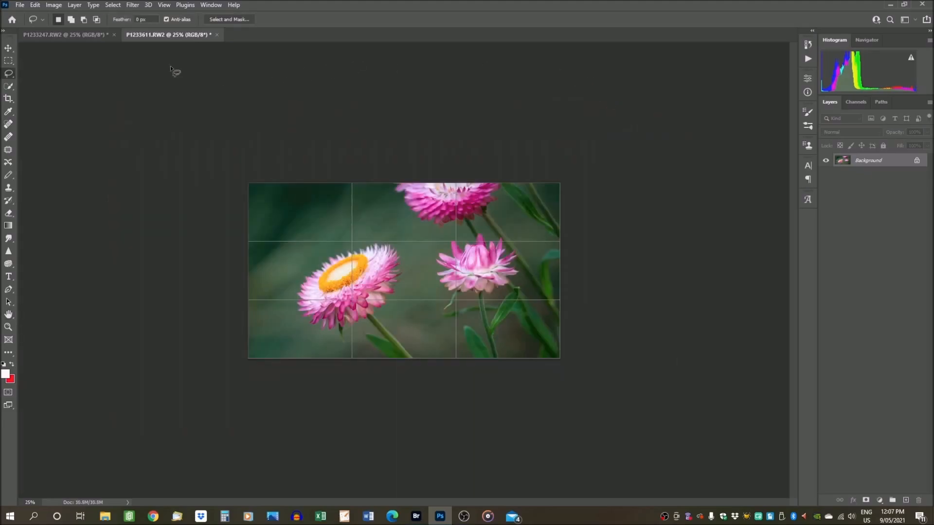
Export the pink flower photo with Save for Web as a JPEG High file named P1233611.jpg in the Flowers folder.
{"action": "left_click", "coordinate": [21, 6]}
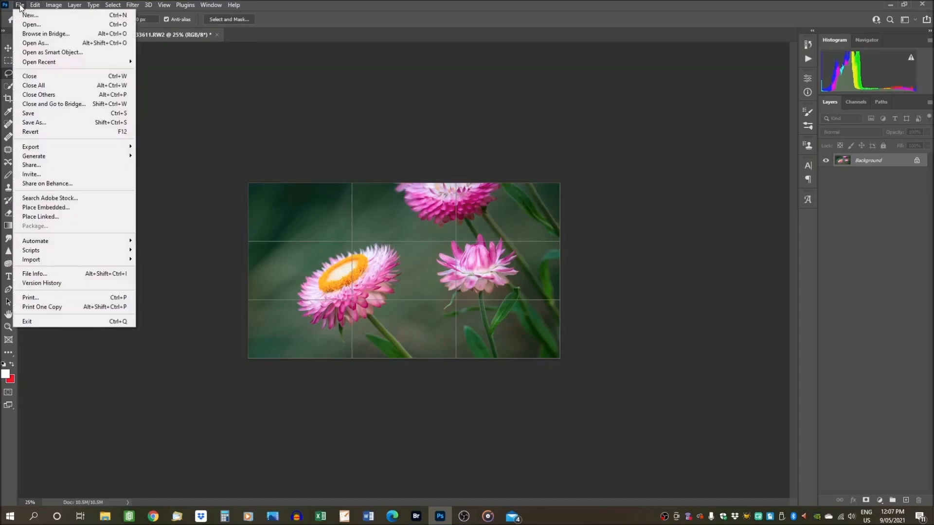
{"action": "mouse_move", "coordinate": [65, 151]}
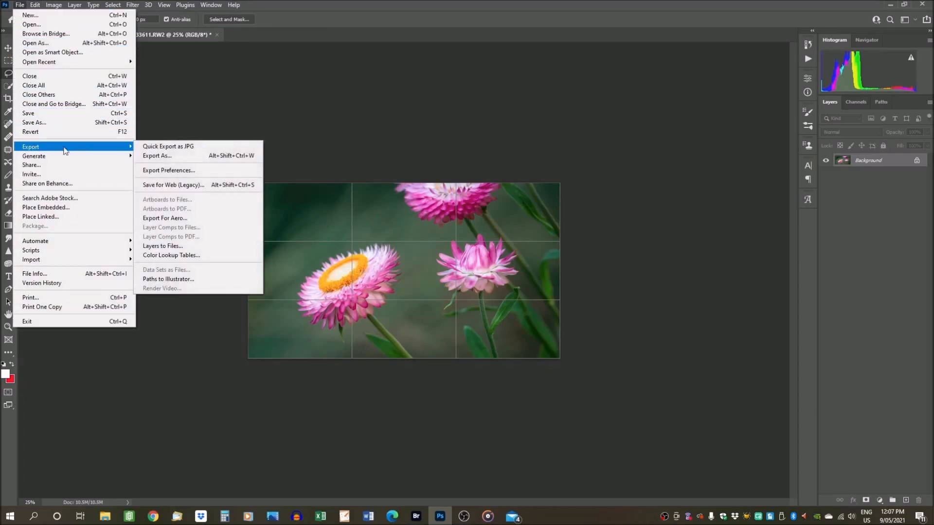
{"action": "left_click", "coordinate": [167, 184]}
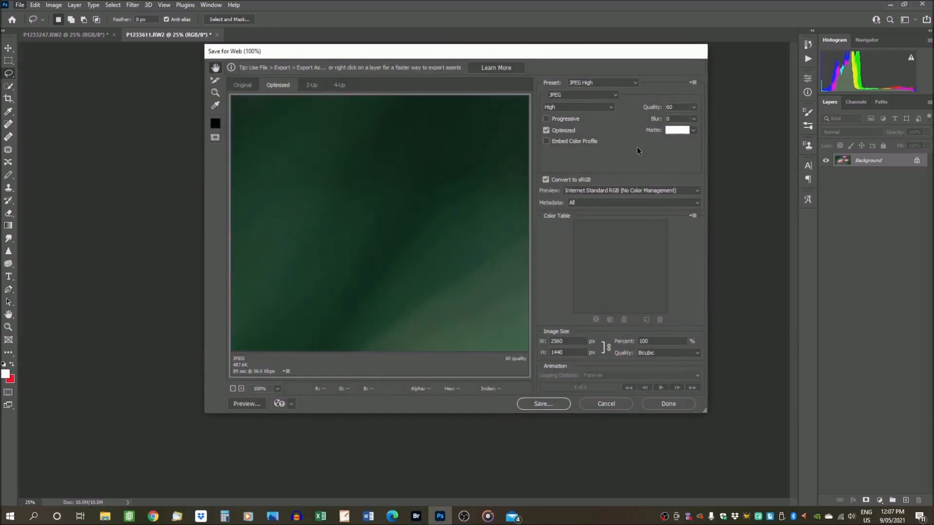
{"action": "left_click", "coordinate": [548, 407]}
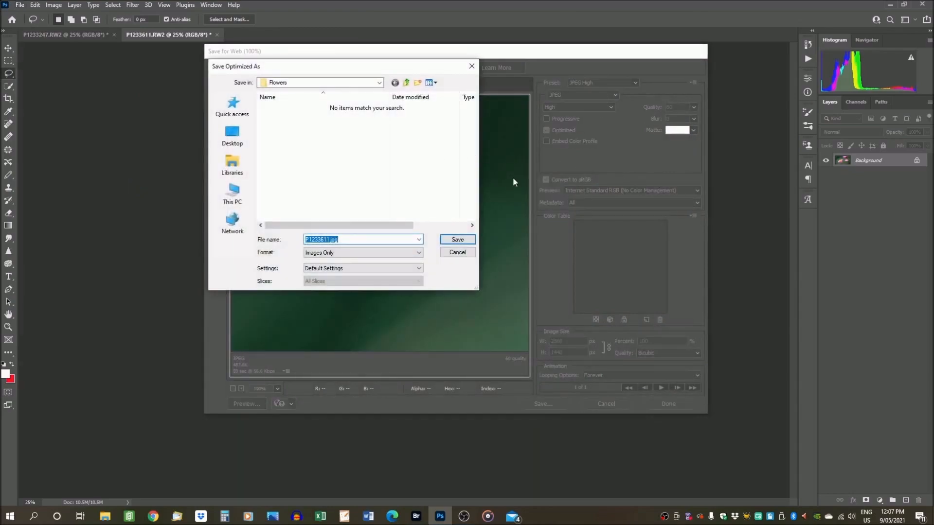
{"action": "left_click", "coordinate": [458, 240]}
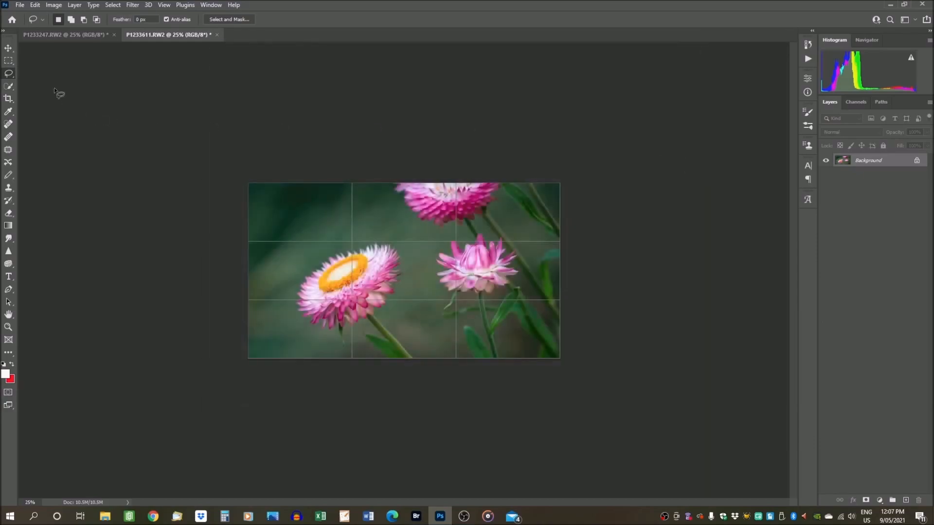
Switch to the water lily photo and resize it to 2560 pixels wide, keeping its proportions.
{"action": "left_click", "coordinate": [61, 36]}
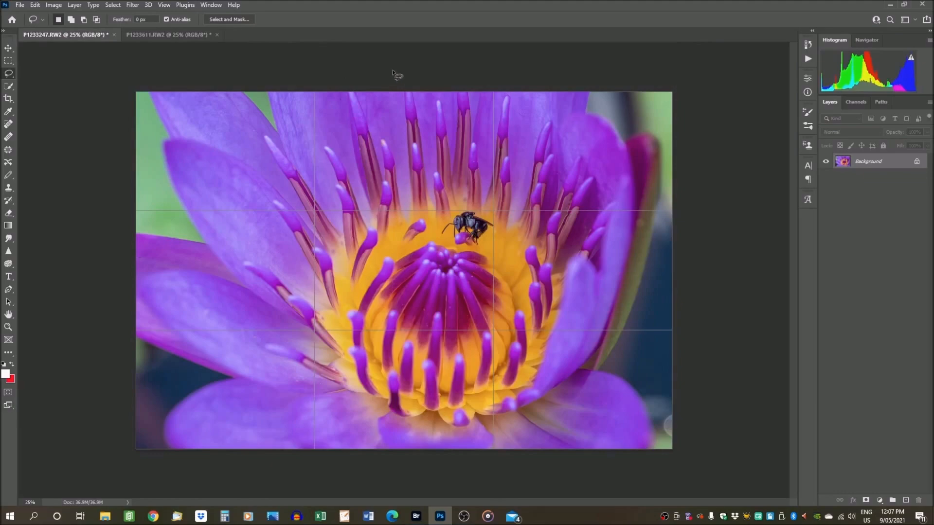
{"action": "left_click", "coordinate": [53, 4]}
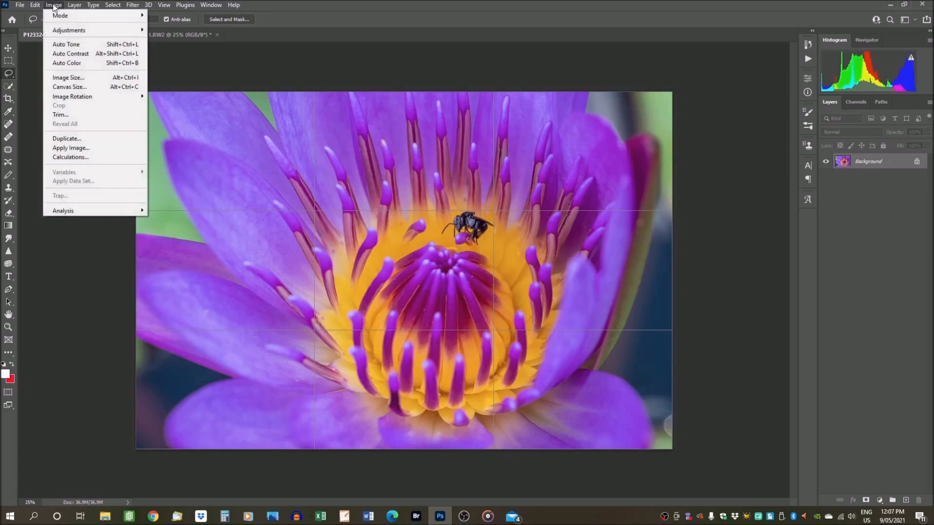
{"action": "left_click", "coordinate": [73, 77]}
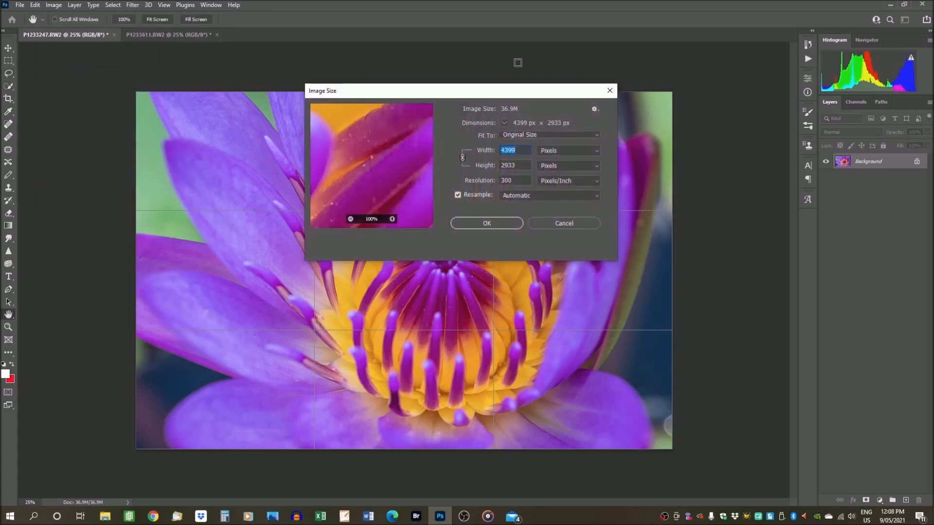
{"action": "type", "text": "2560"}
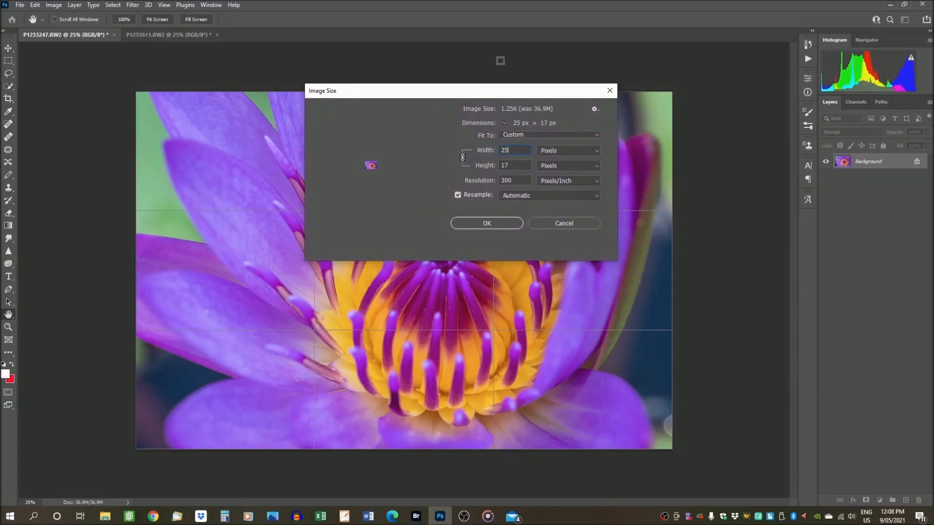
{"action": "left_click", "coordinate": [501, 227]}
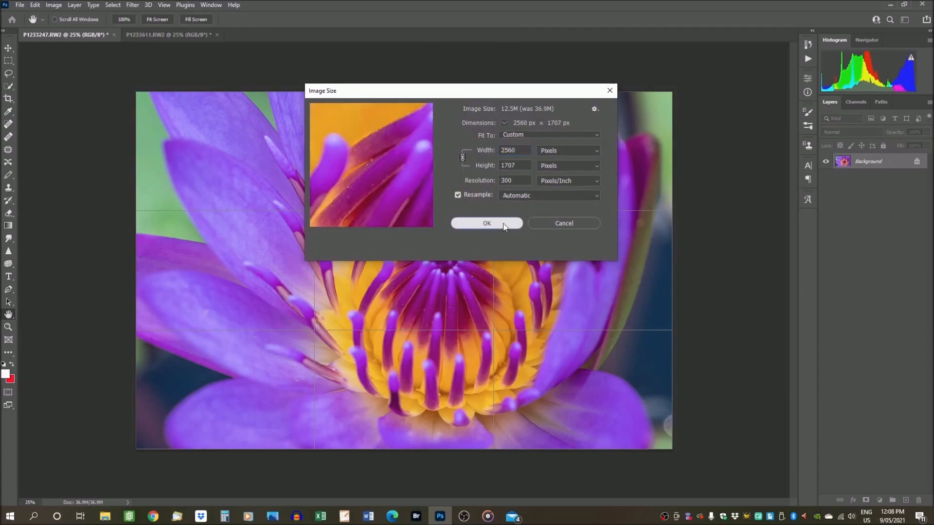
Export the water lily photo with Save for Web as a JPEG High file, and return to the pink flower photo.
{"action": "left_click", "coordinate": [22, 6]}
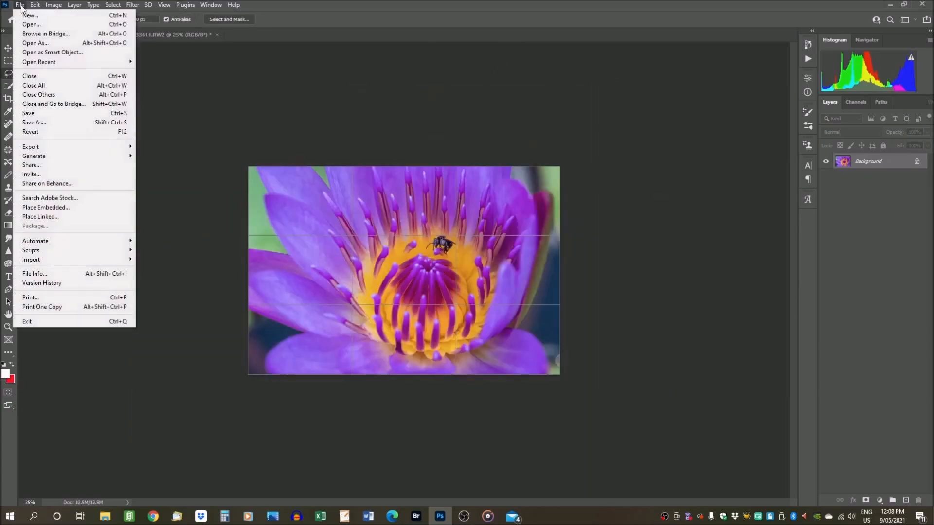
{"action": "mouse_move", "coordinate": [62, 148]}
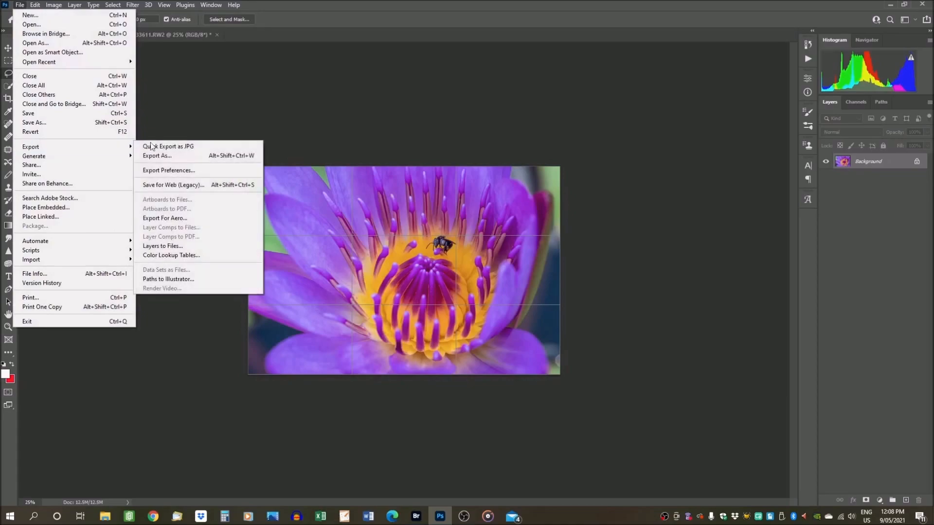
{"action": "left_click", "coordinate": [173, 184]}
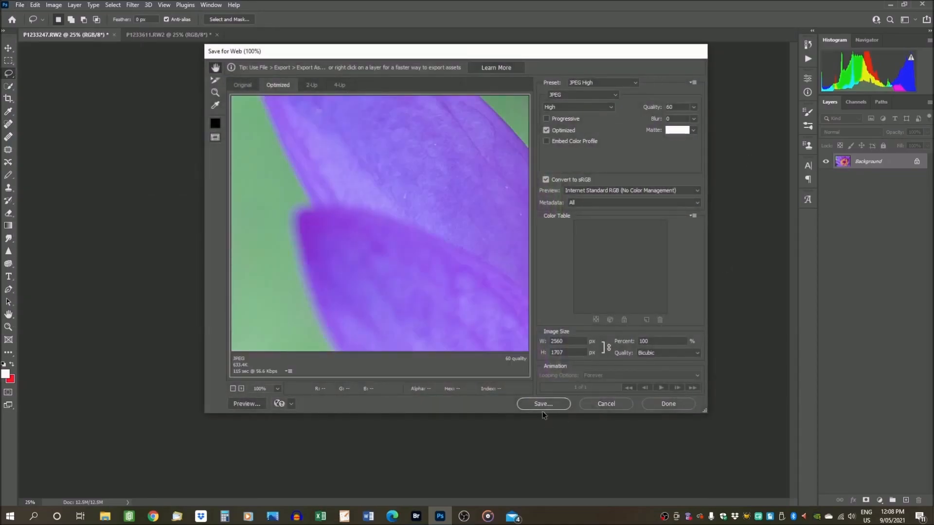
{"action": "left_click", "coordinate": [549, 406]}
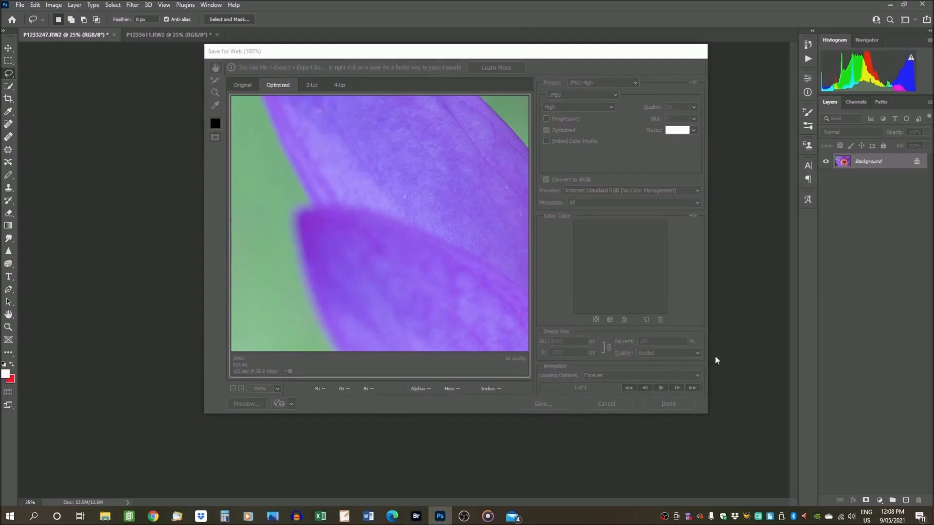
{"action": "left_click", "coordinate": [455, 240]}
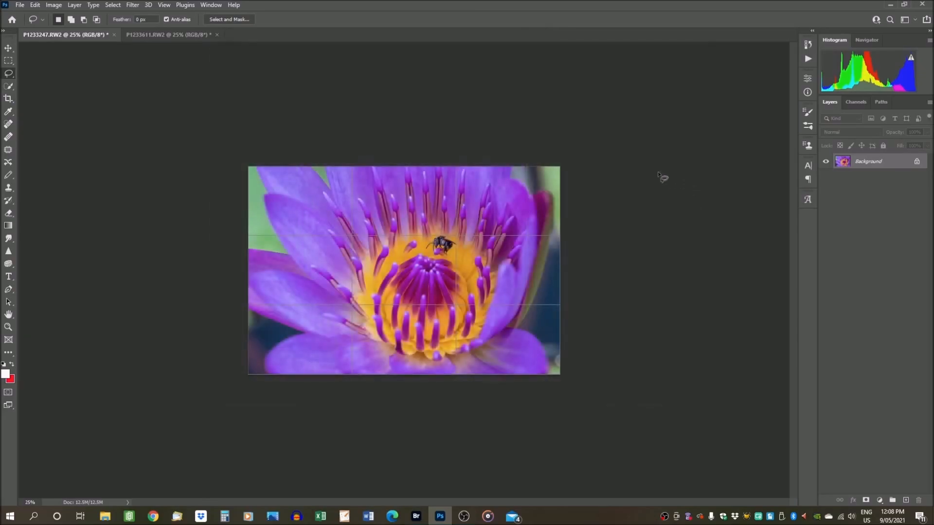
{"action": "left_click", "coordinate": [159, 34]}
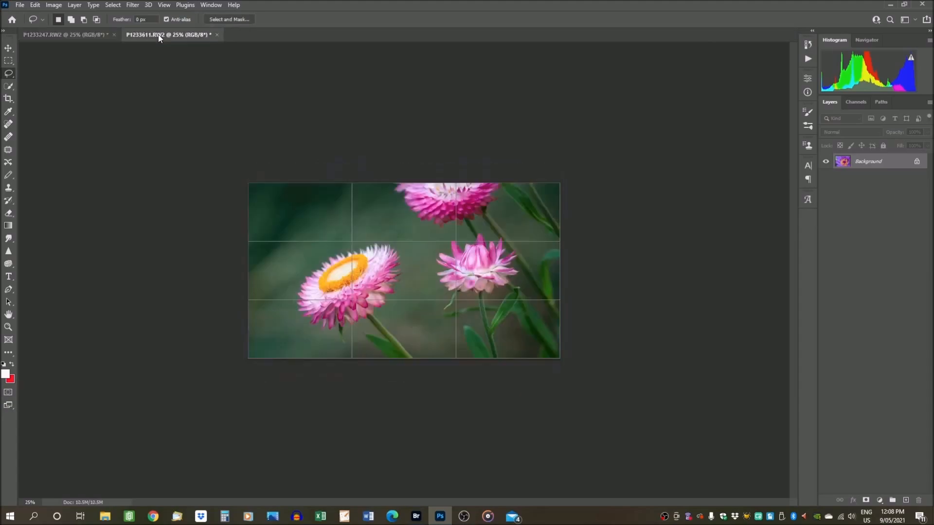